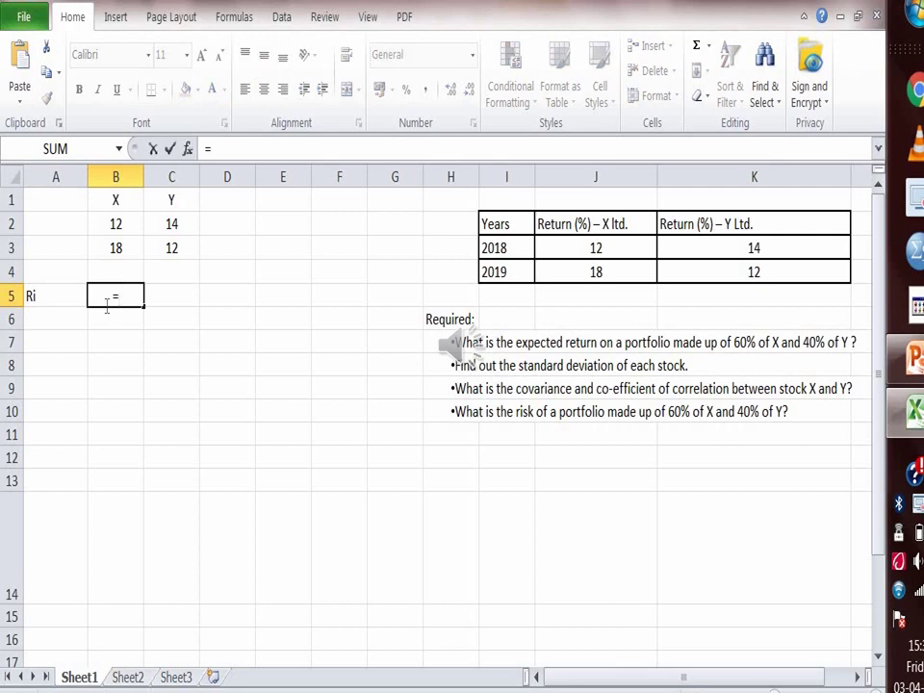
Enter =sum(B2:B3)/2 in B5 to give X's average return of 15
text(sum()
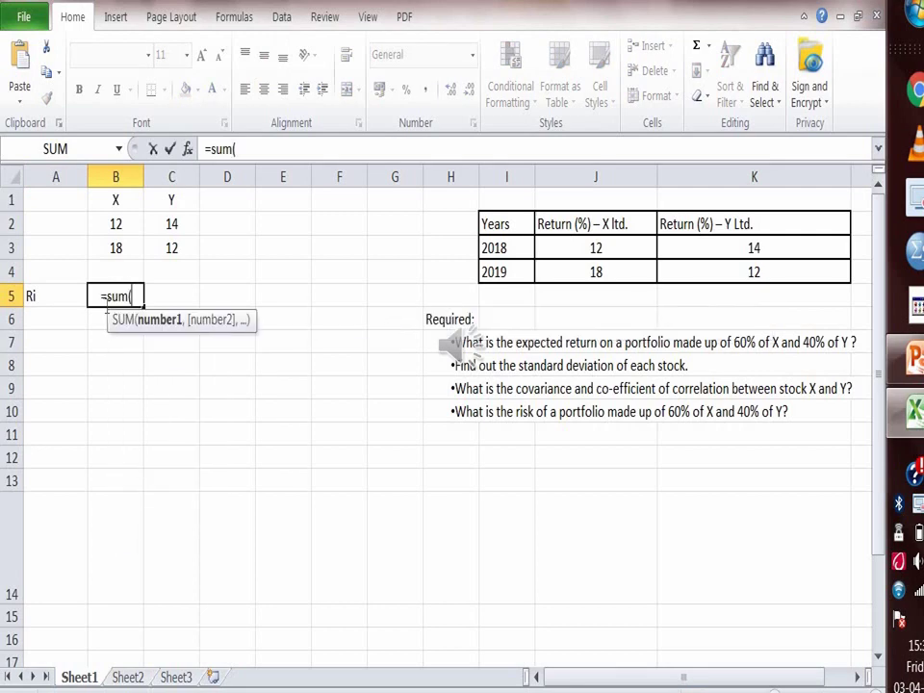
click(118, 228)
drag(115, 244, 116, 241)
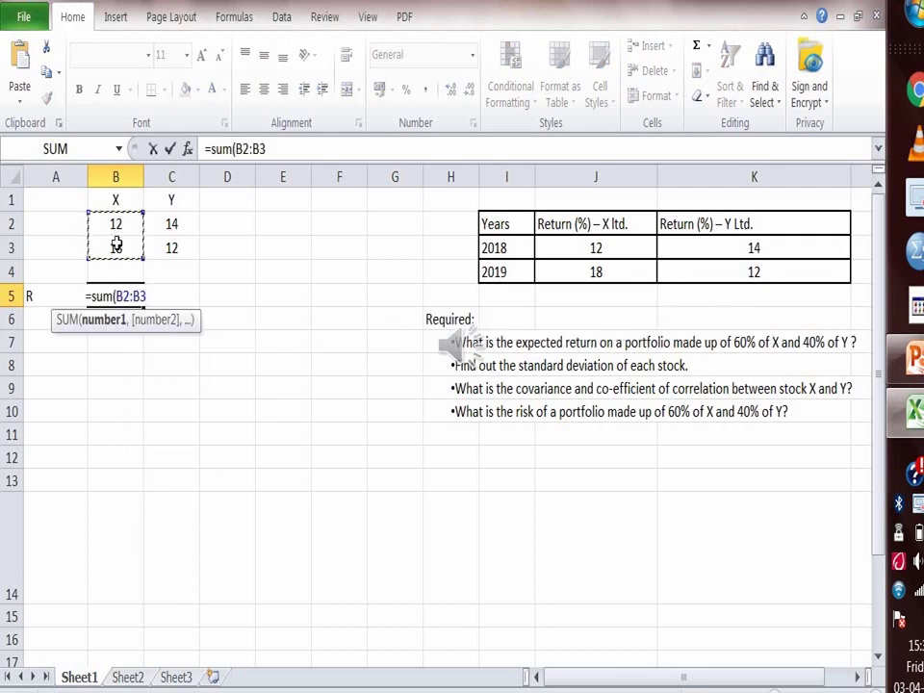
text()/)
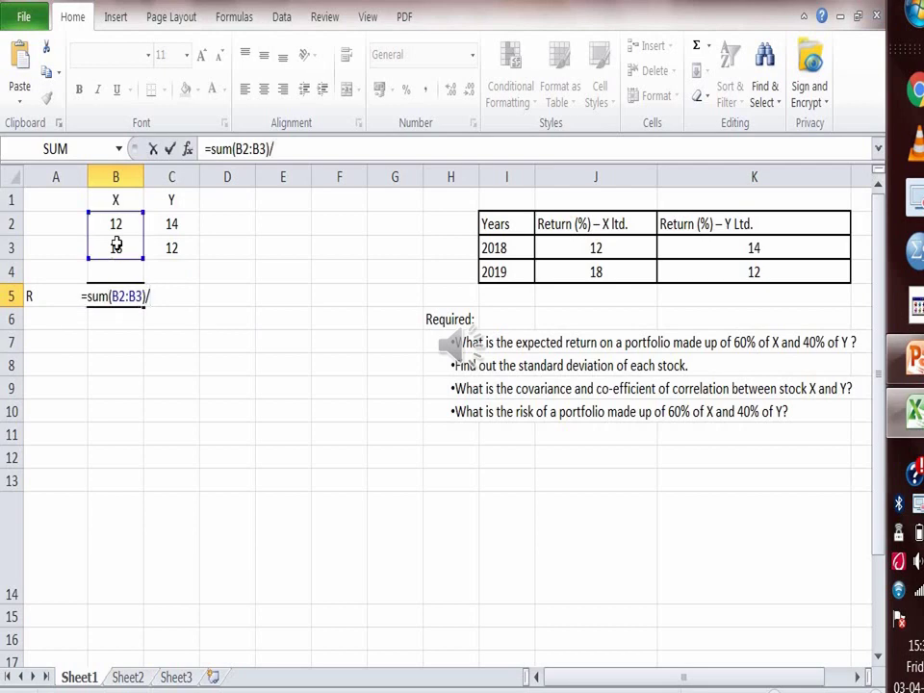
text(2)
key(Return)
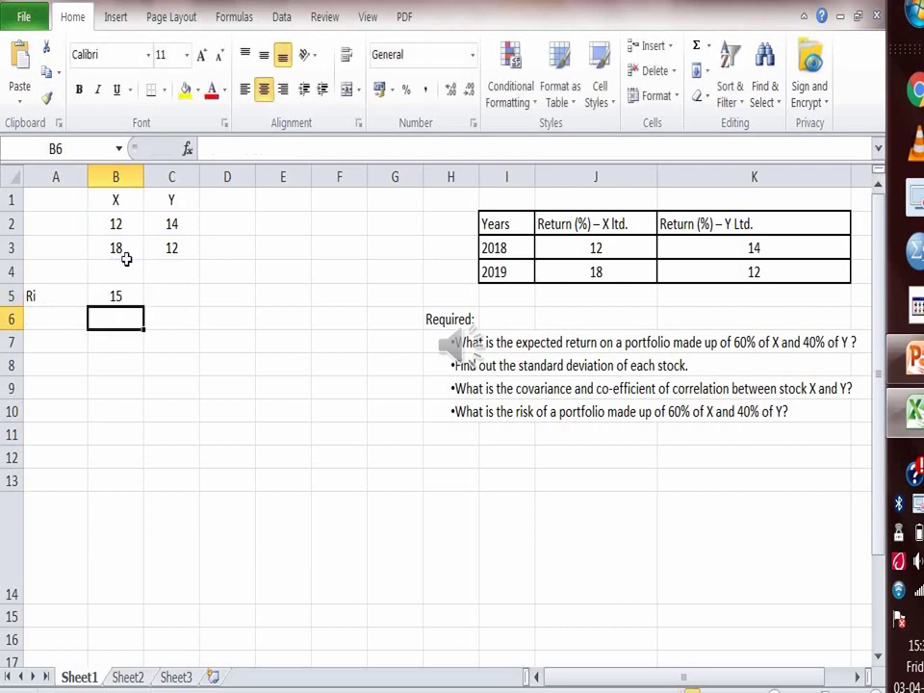
Enter =sum(C2:C3)/2 in C5 to give Y's average return of 13
click(171, 292)
text(=s)
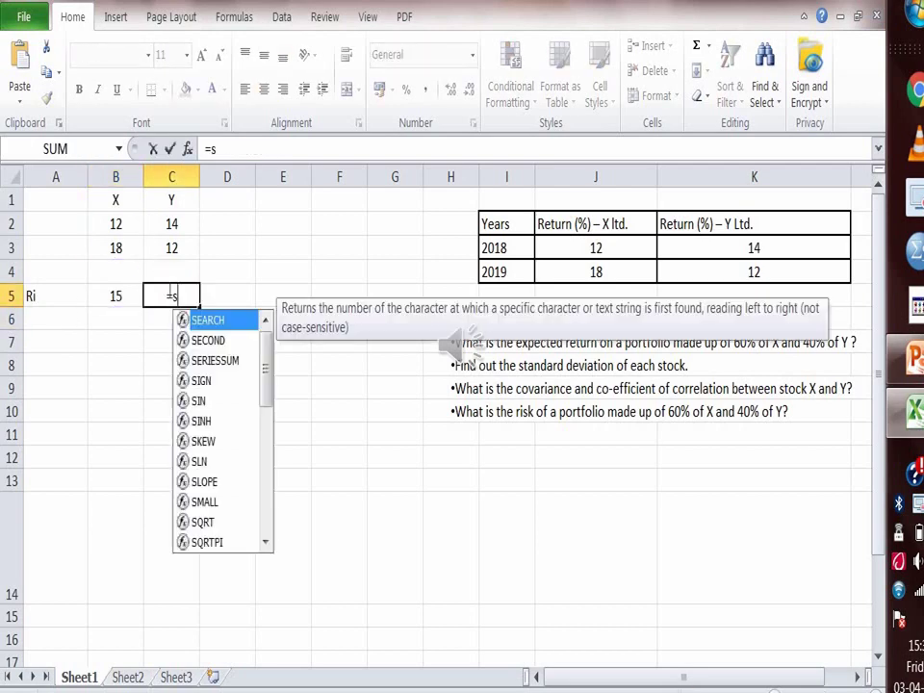
text(um()
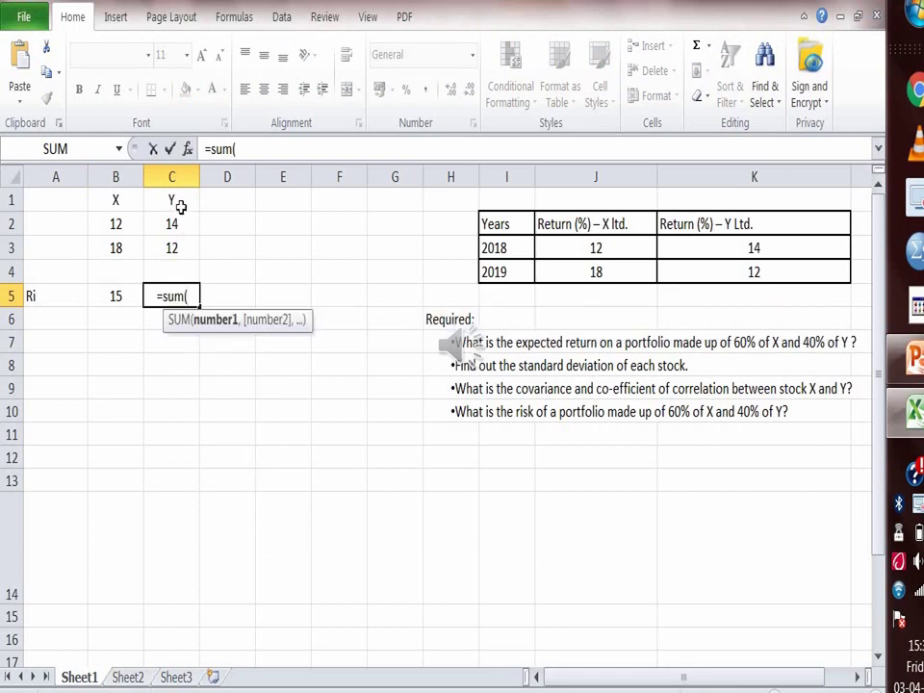
drag(180, 223, 179, 250)
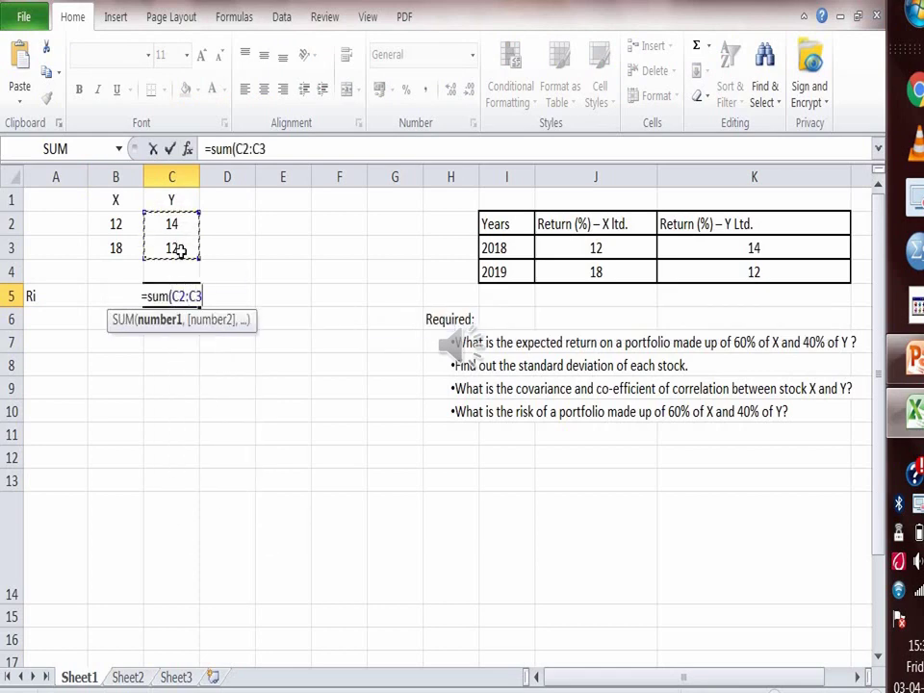
text()/2)
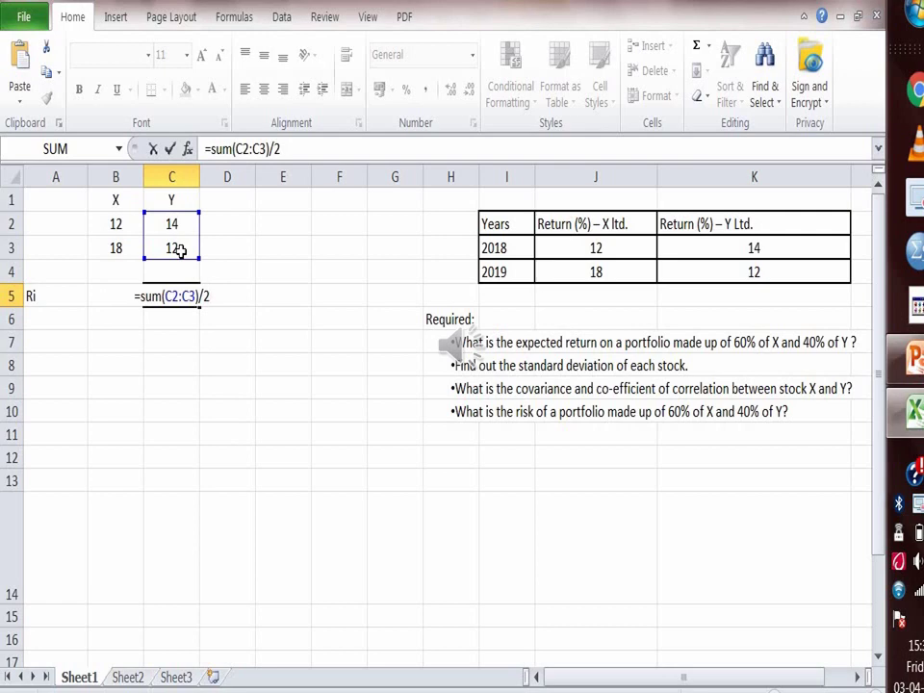
key(Return)
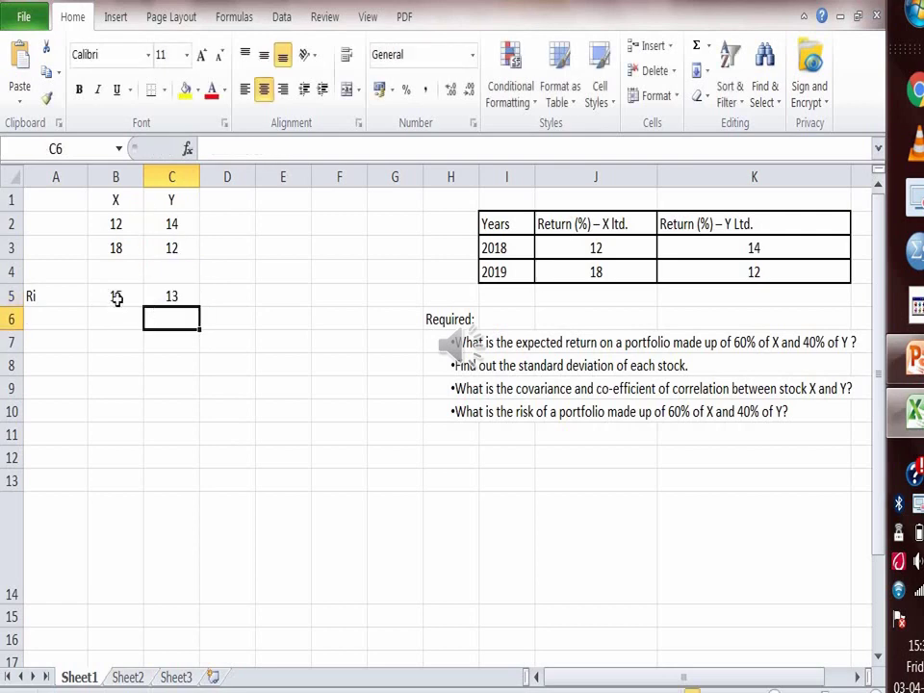
Label cell A6 'Rp' below the Ri row
click(64, 328)
text(Ri)
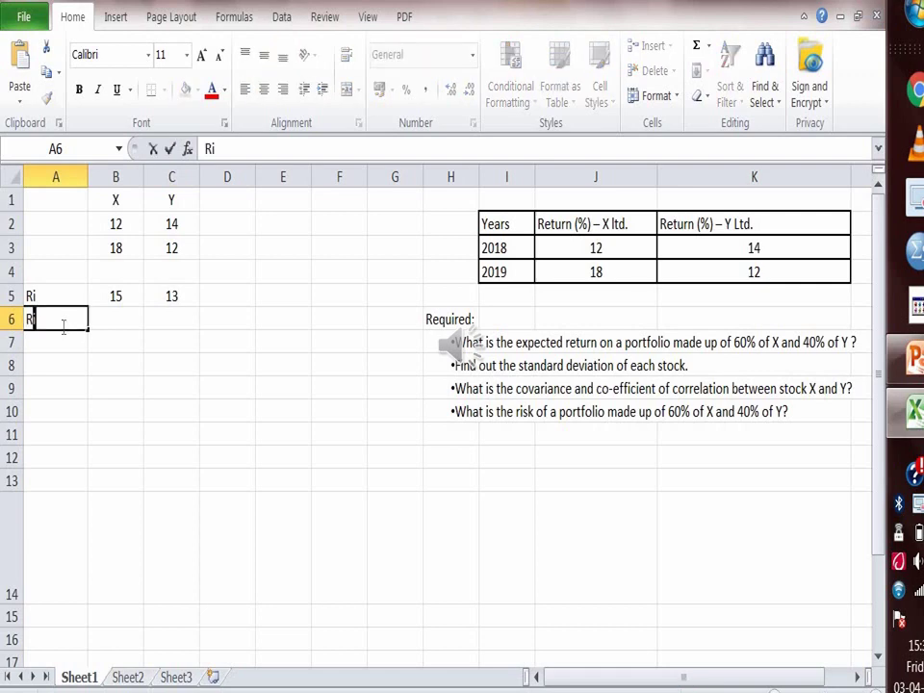
key(BackSpace)
text(p)
Enter =(B5*60/100)+(C5*40/100) in B6 for a portfolio return of 14.2
click(119, 319)
text(=()
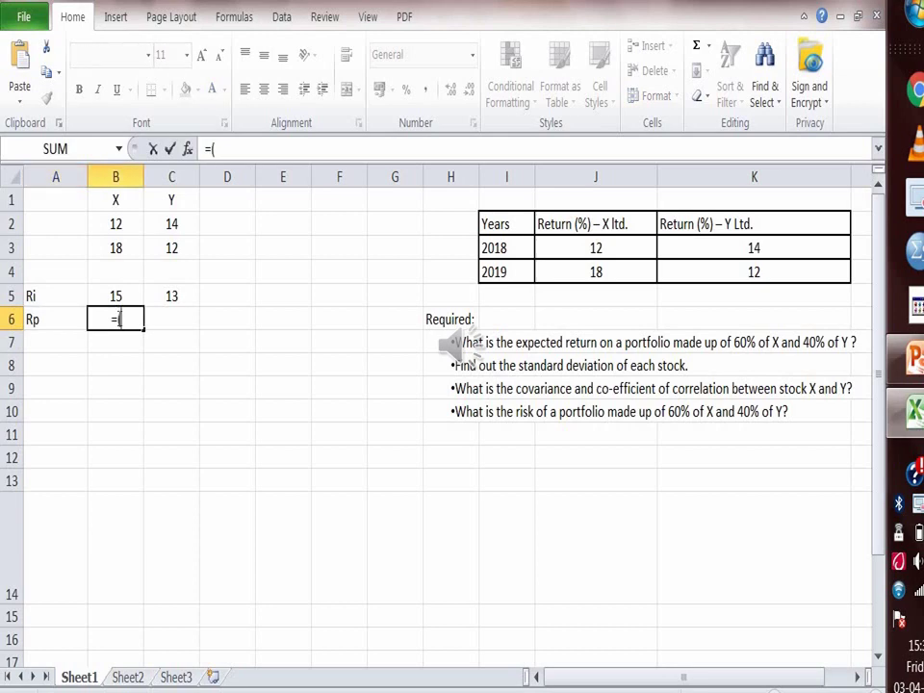
click(117, 296)
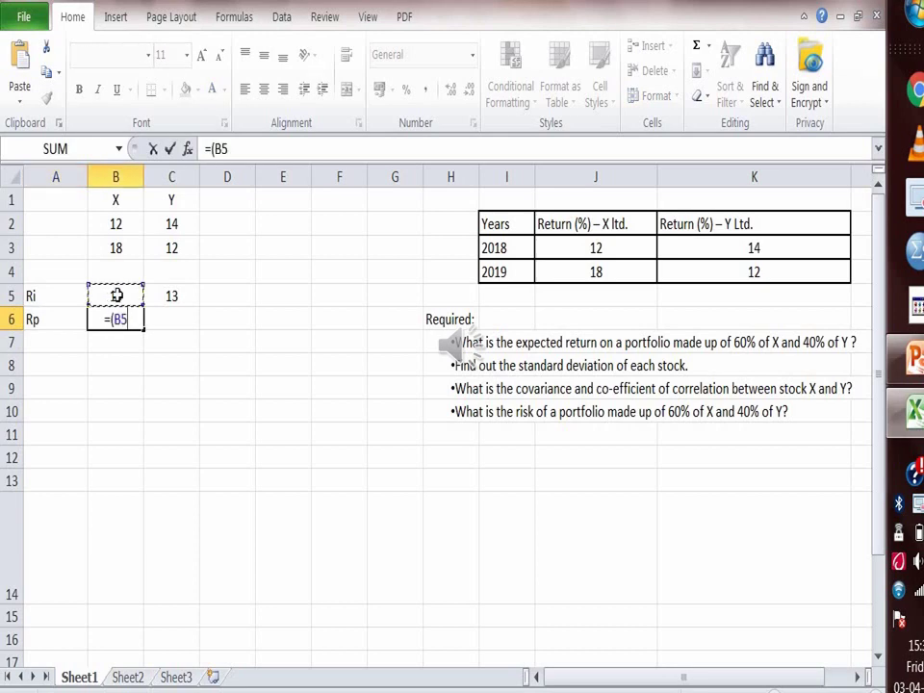
text(*)
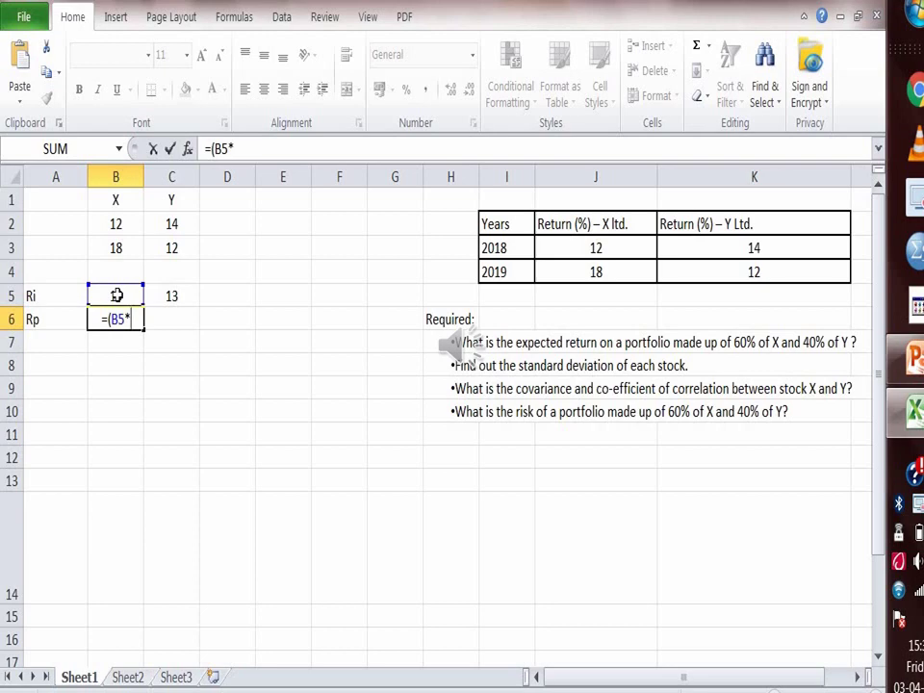
text(60)
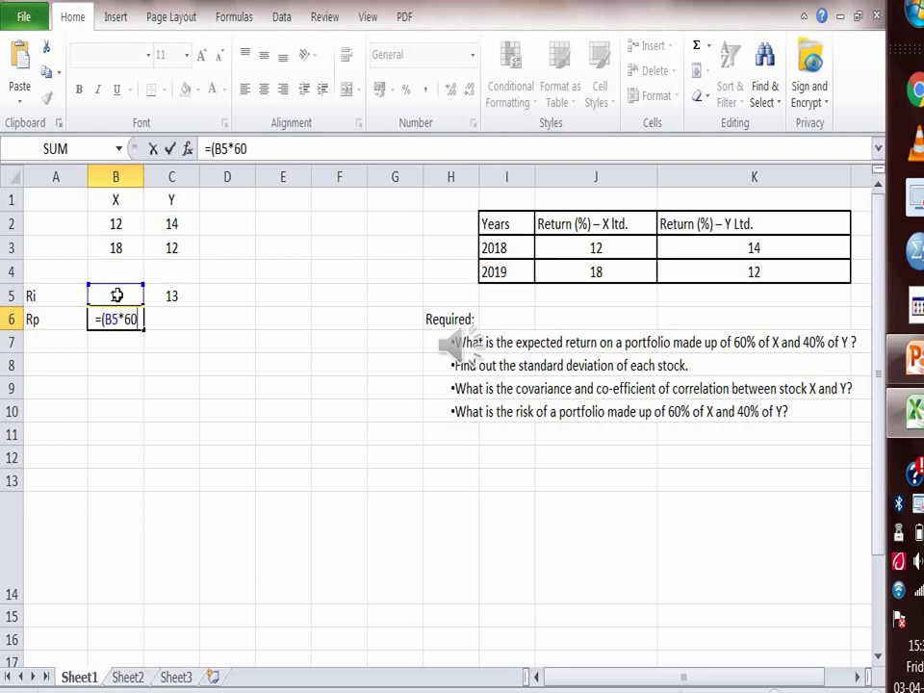
text(/100)
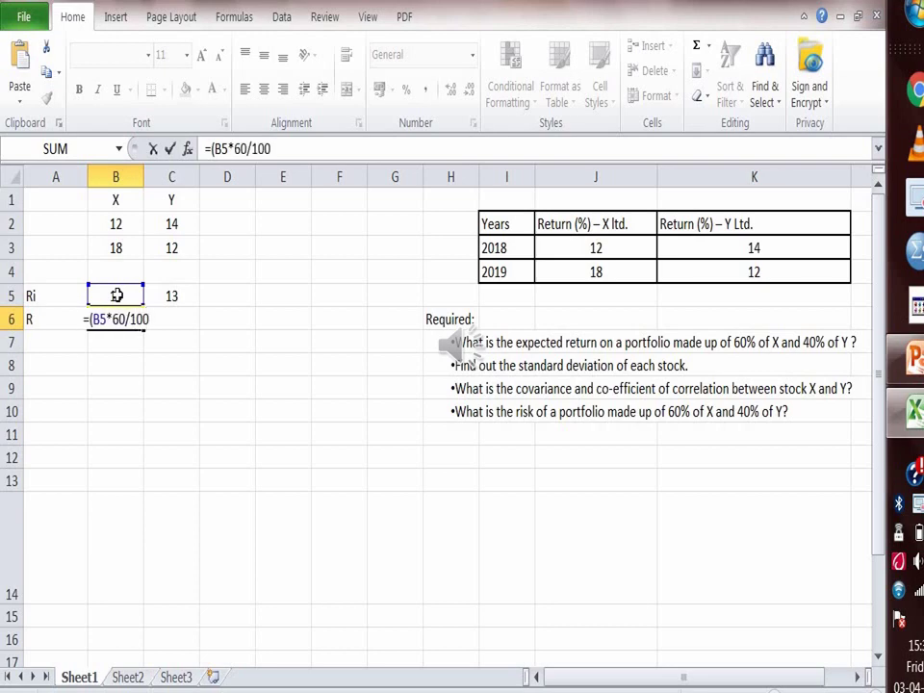
text()+)
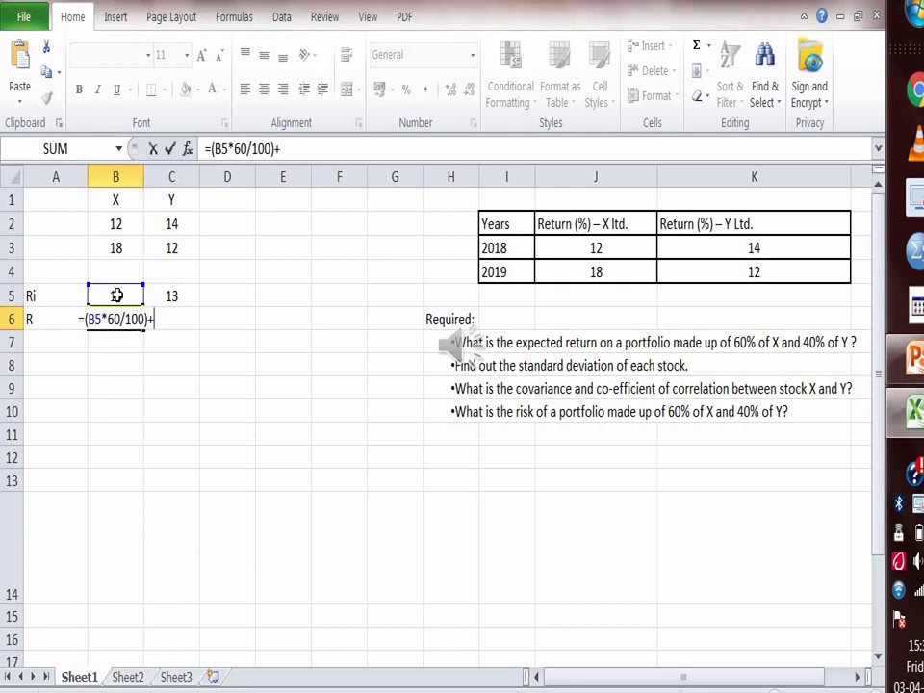
text(()
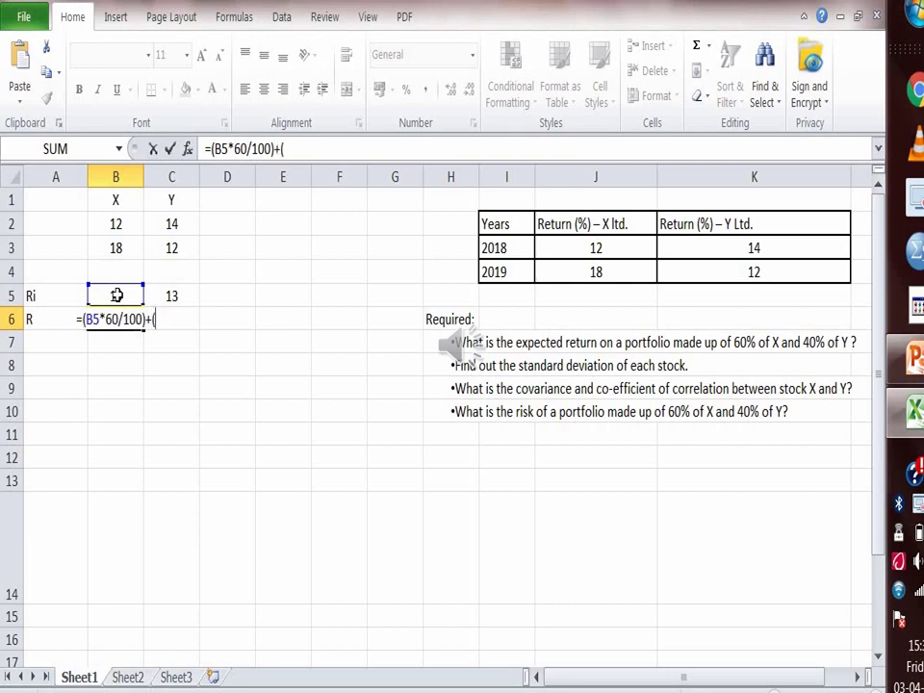
click(170, 295)
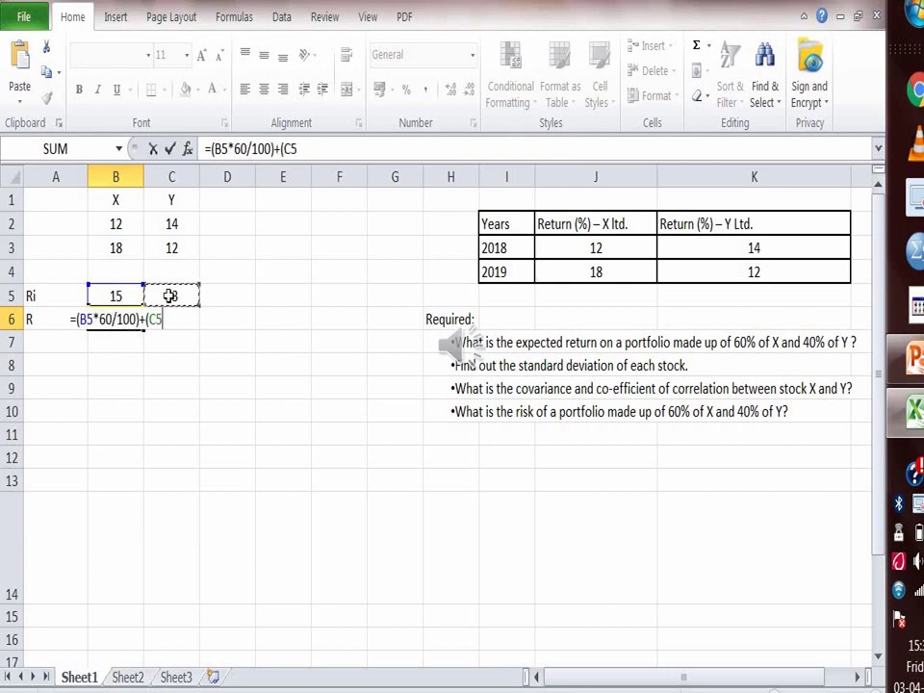
text(*)
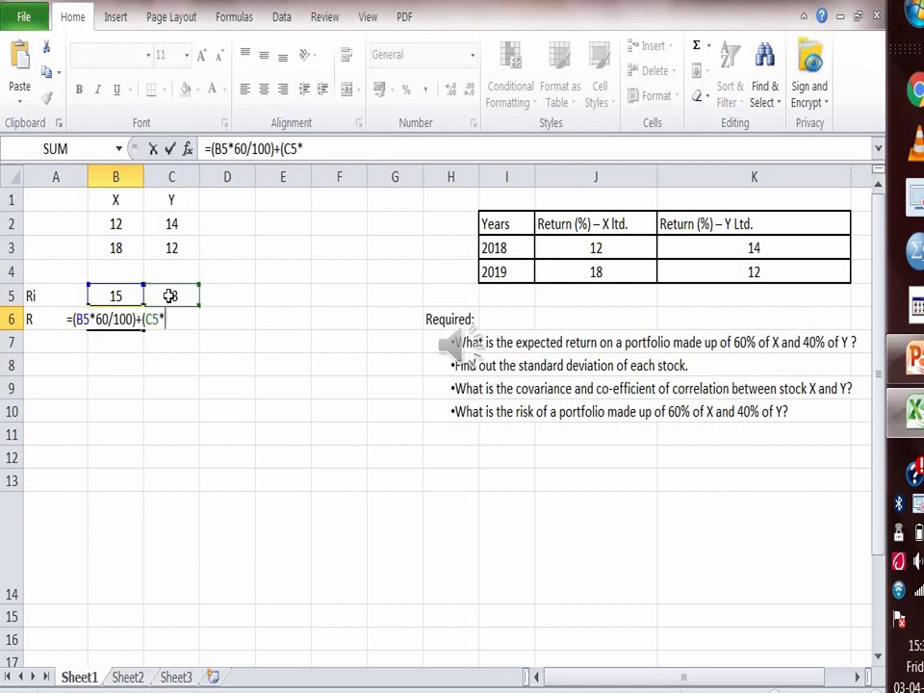
text(40)
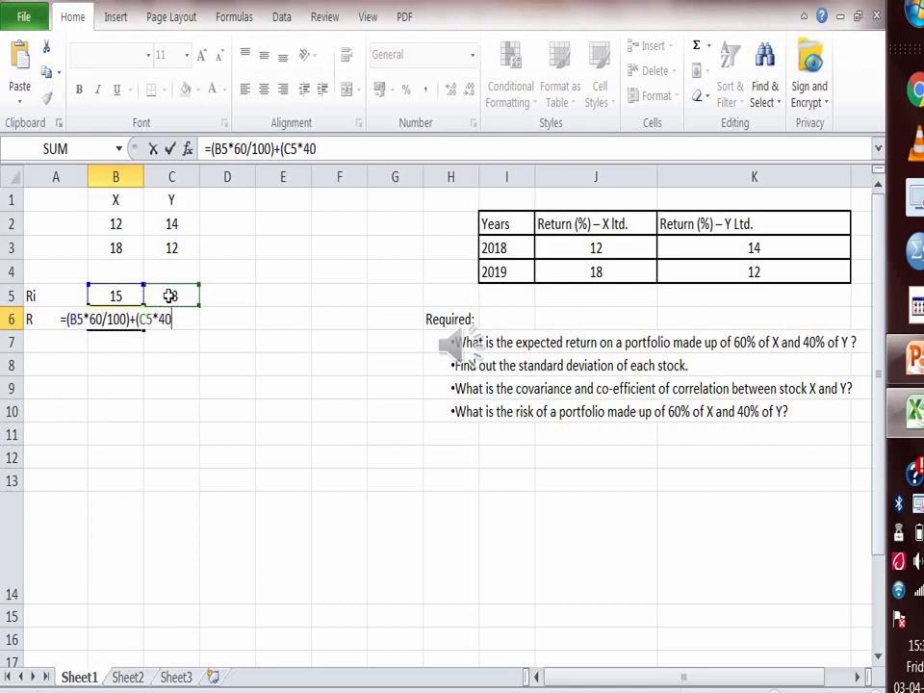
text(?100)
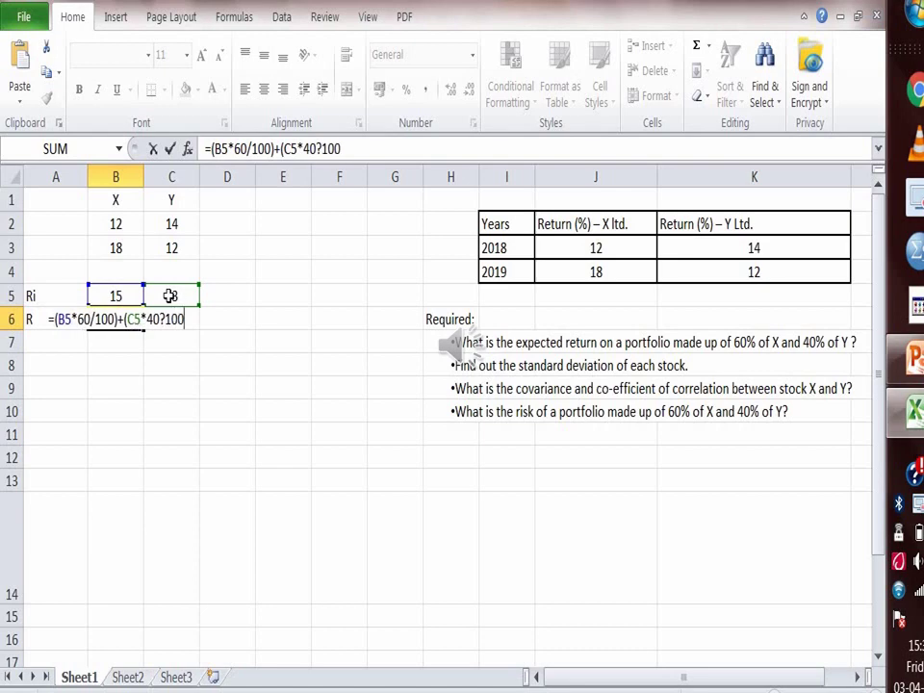
key(BackSpace)
key(BackSpace)
key(BackSpace)
key(BackSpace)
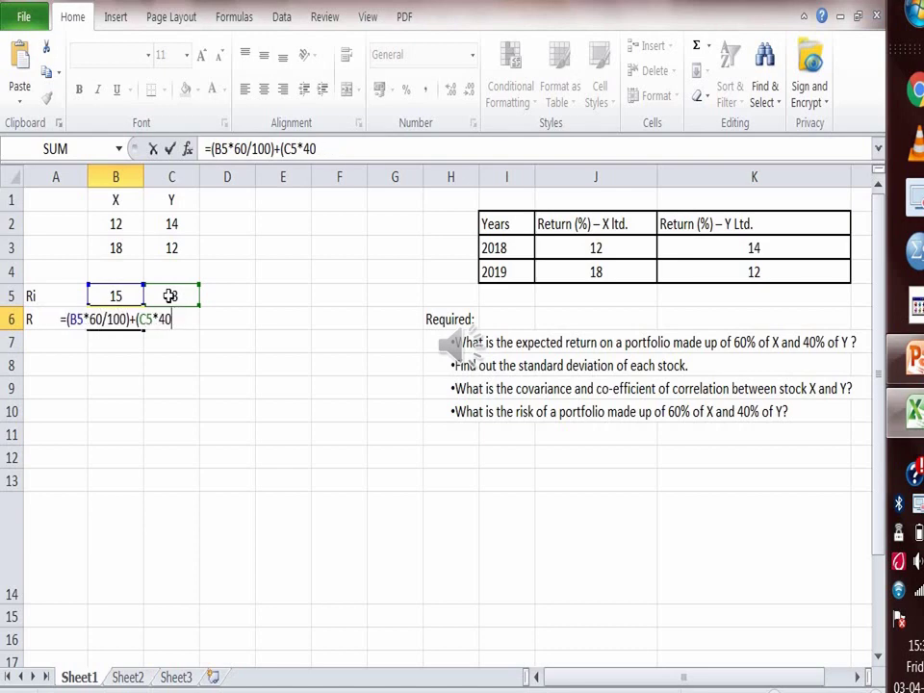
text(/100)
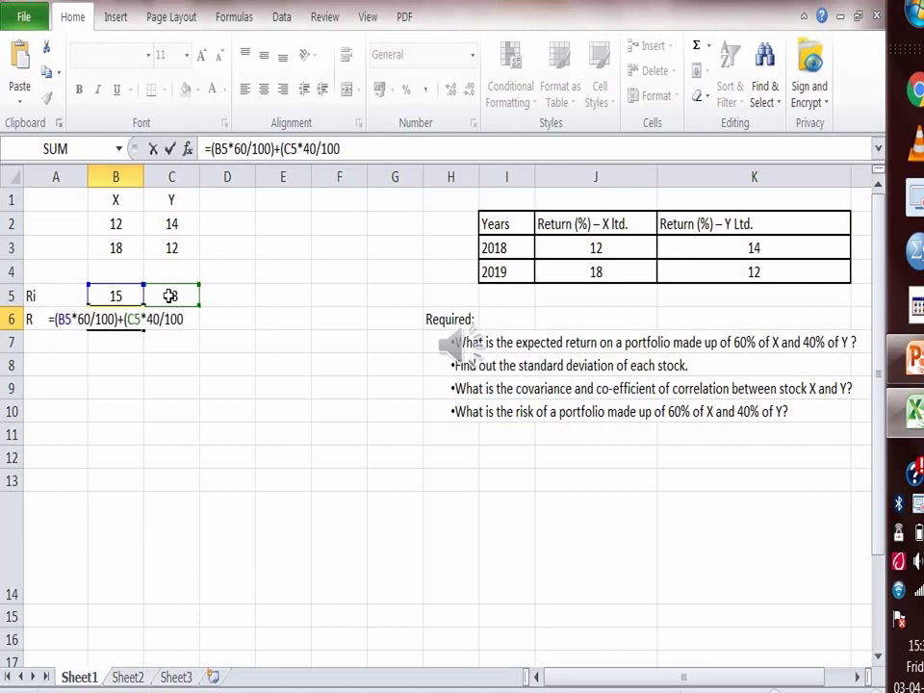
key(Return)
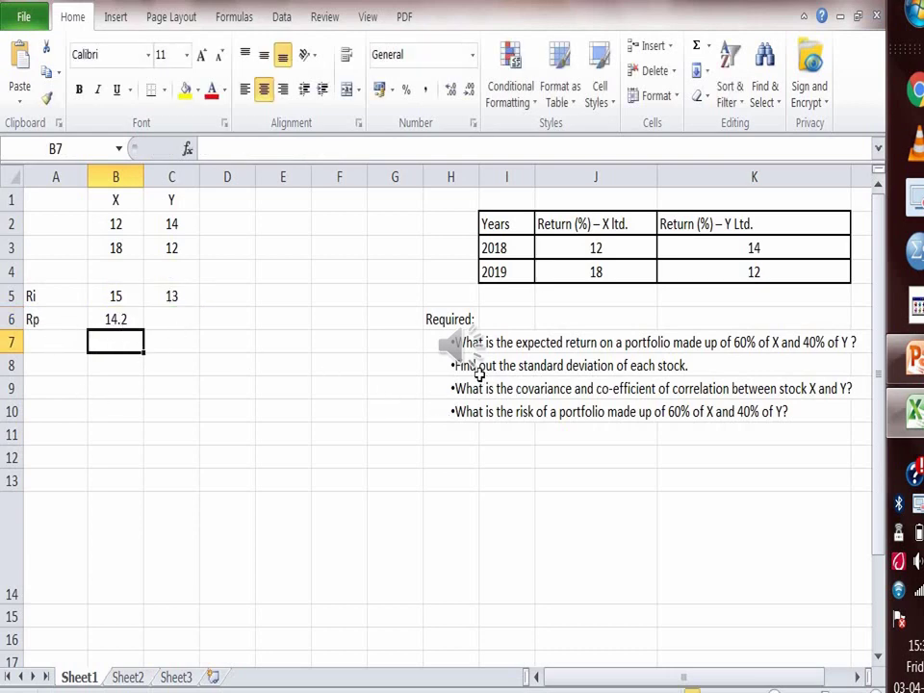
Head column D 'x' and enter =B2-B5 and =B3-B5, giving -3 and 3
click(224, 208)
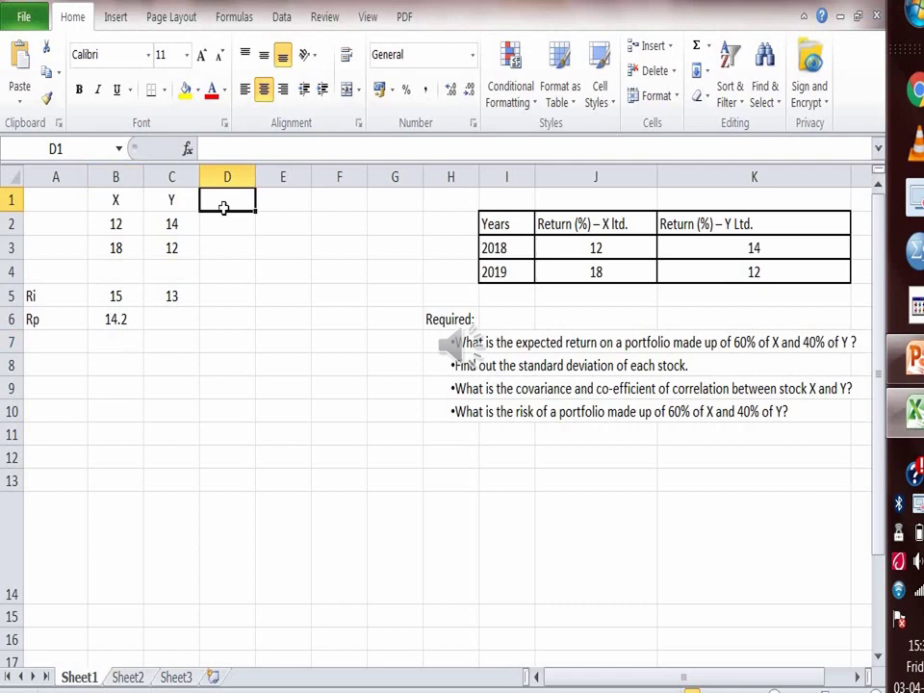
text(x)
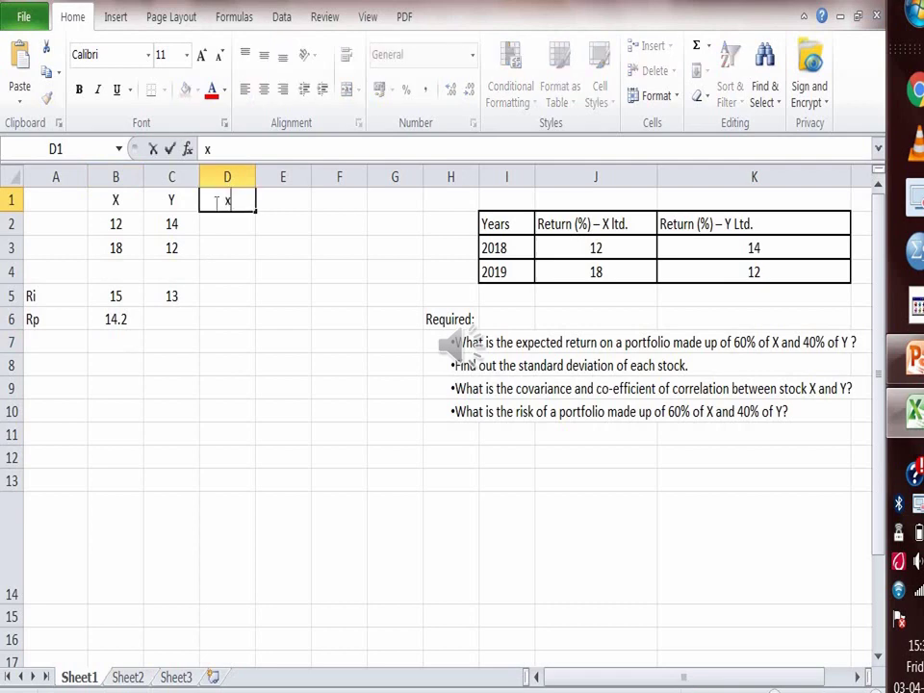
click(249, 227)
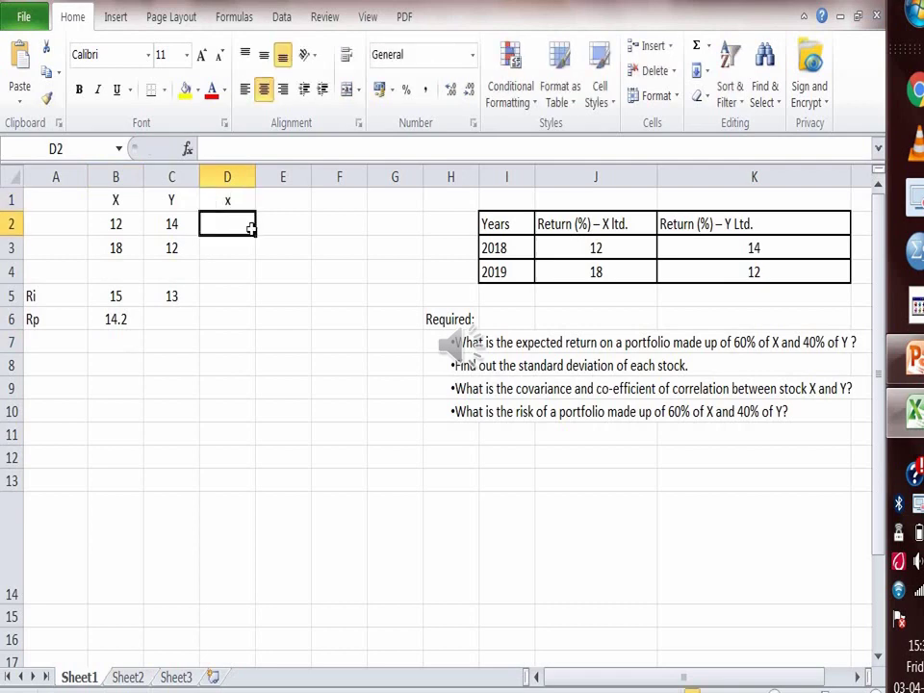
text(=)
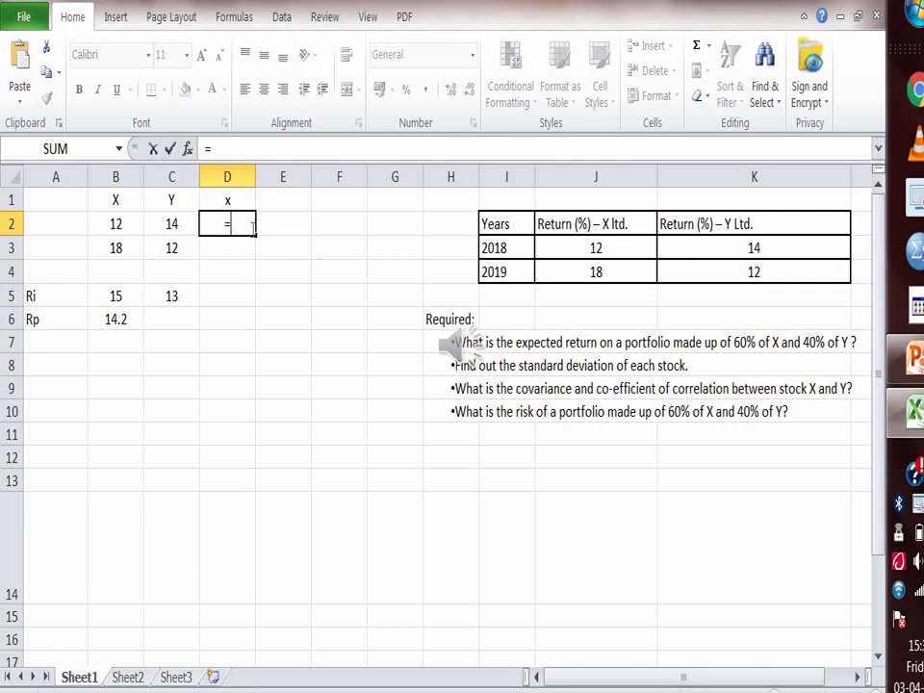
click(119, 224)
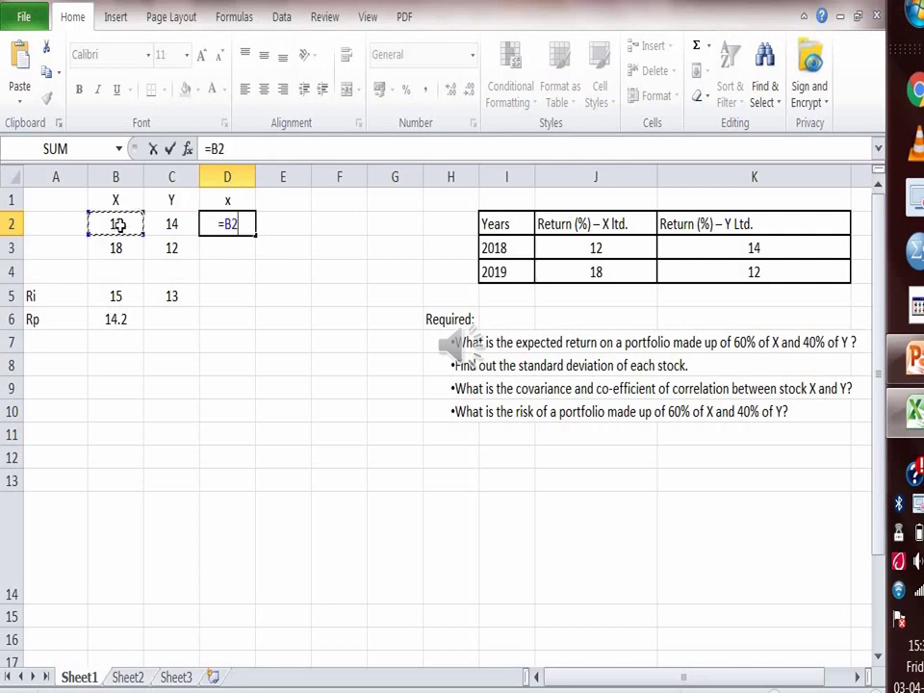
text(-)
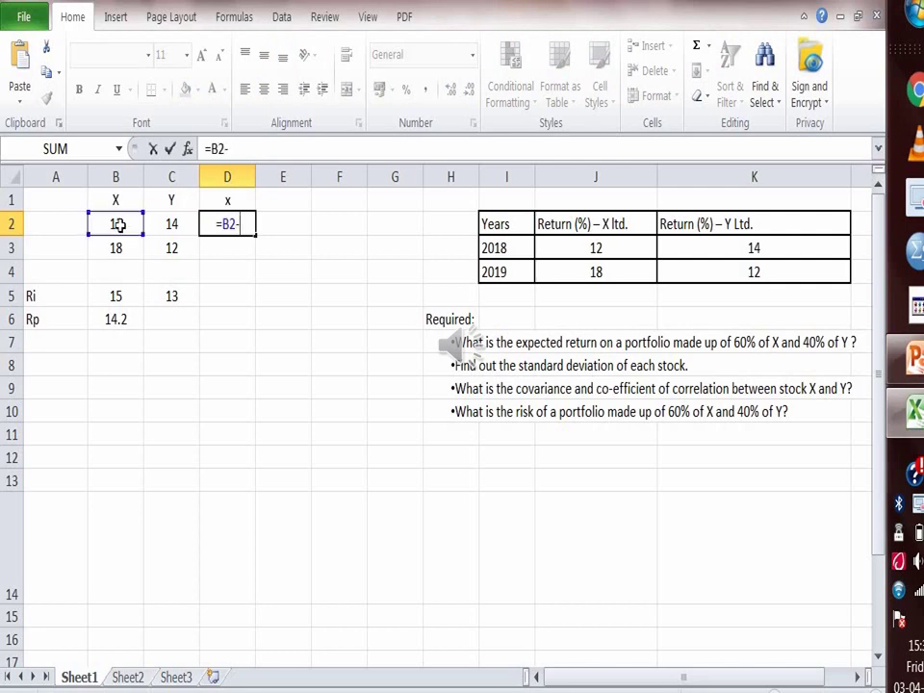
click(115, 296)
key(Return)
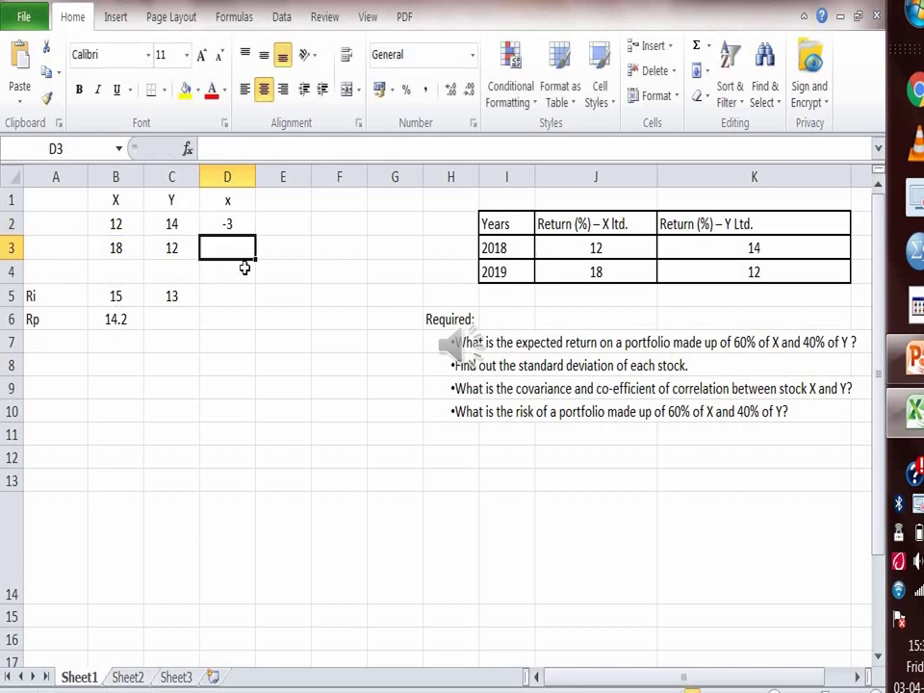
text(=)
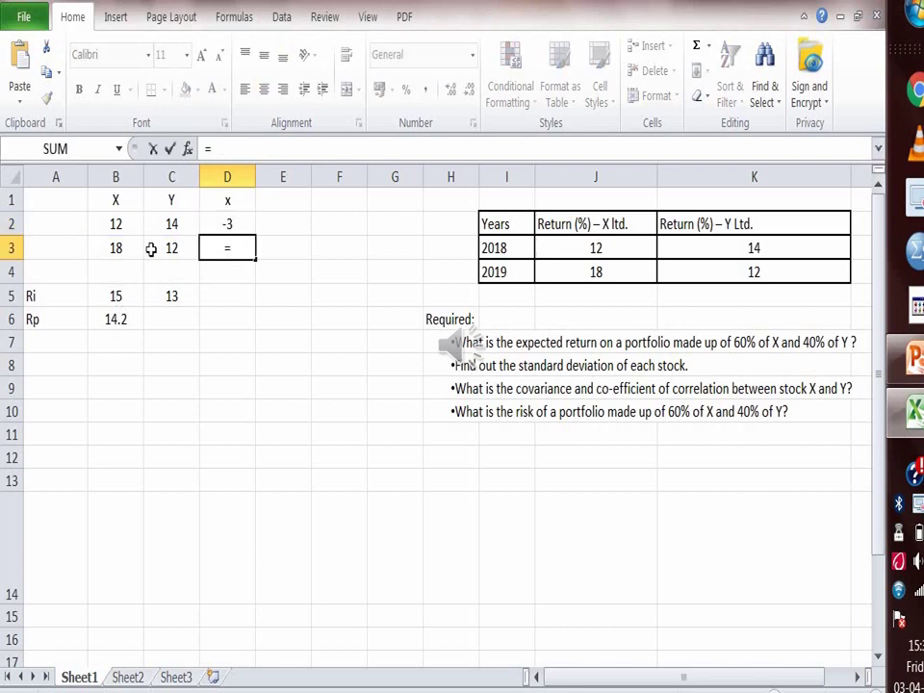
click(123, 248)
text(-)
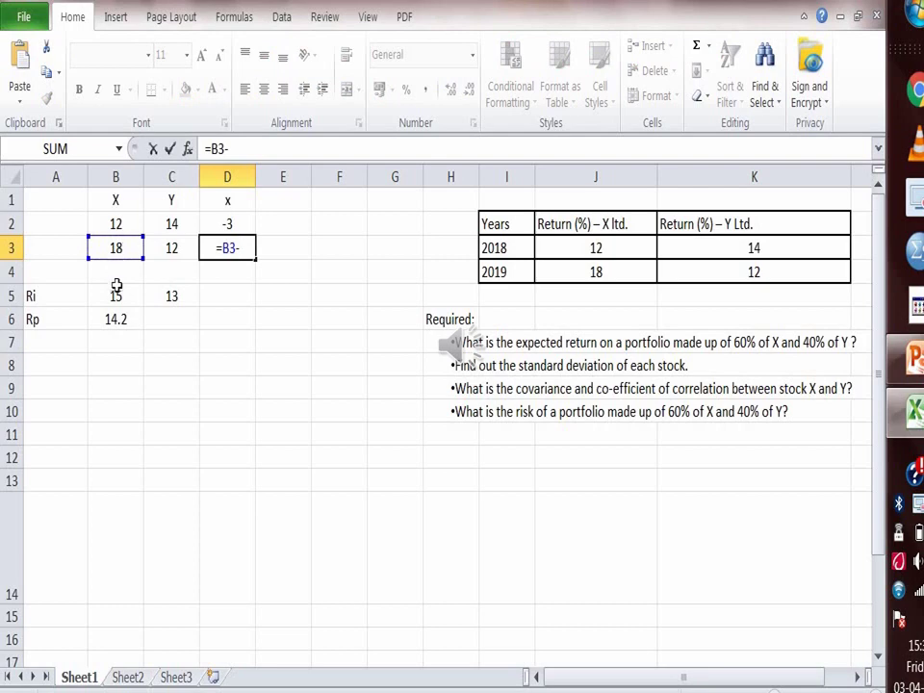
click(115, 296)
key(Return)
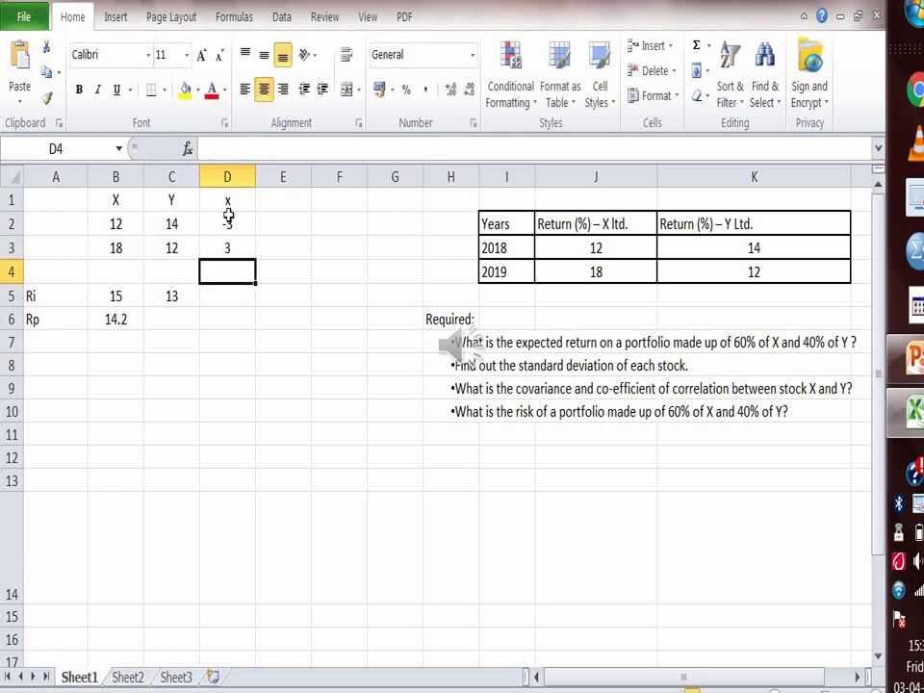
Head column E 'y' and enter =C2-C5 and =C3-C5, giving 1 and -1
click(282, 199)
text(y)
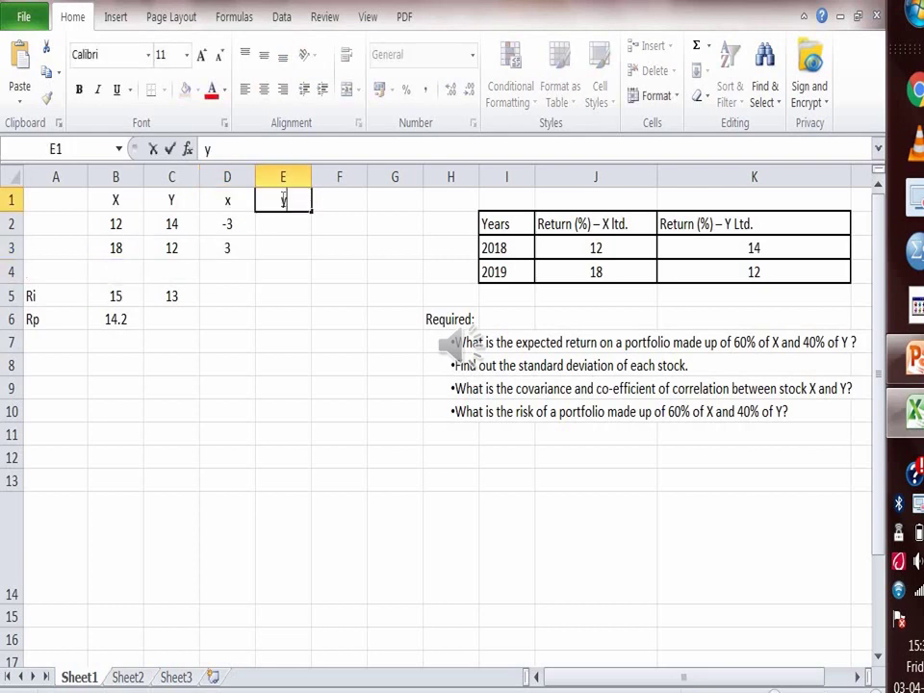
click(284, 227)
text(=)
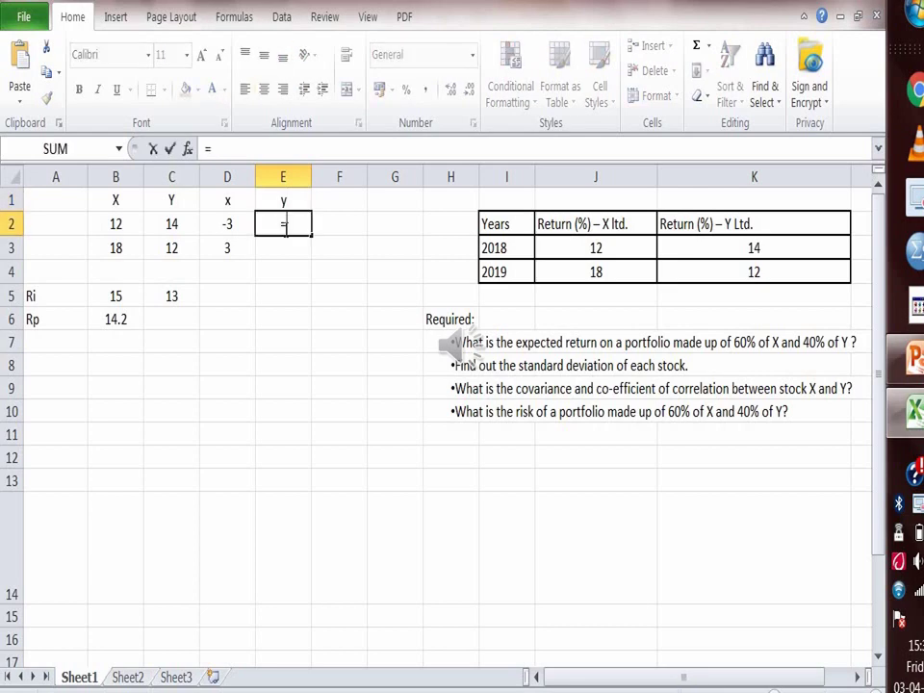
click(173, 226)
text(-)
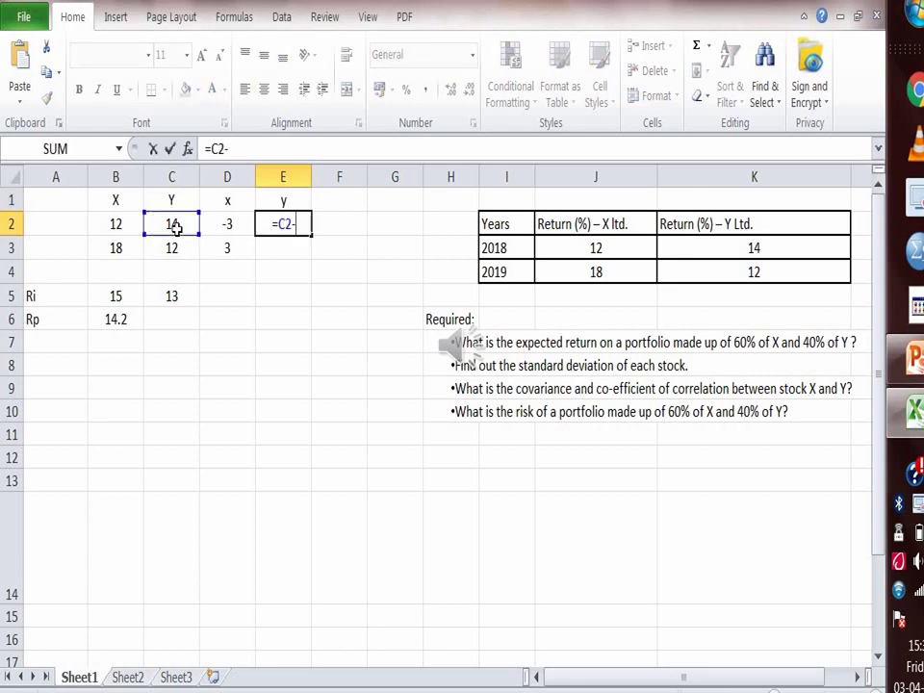
click(177, 300)
key(Return)
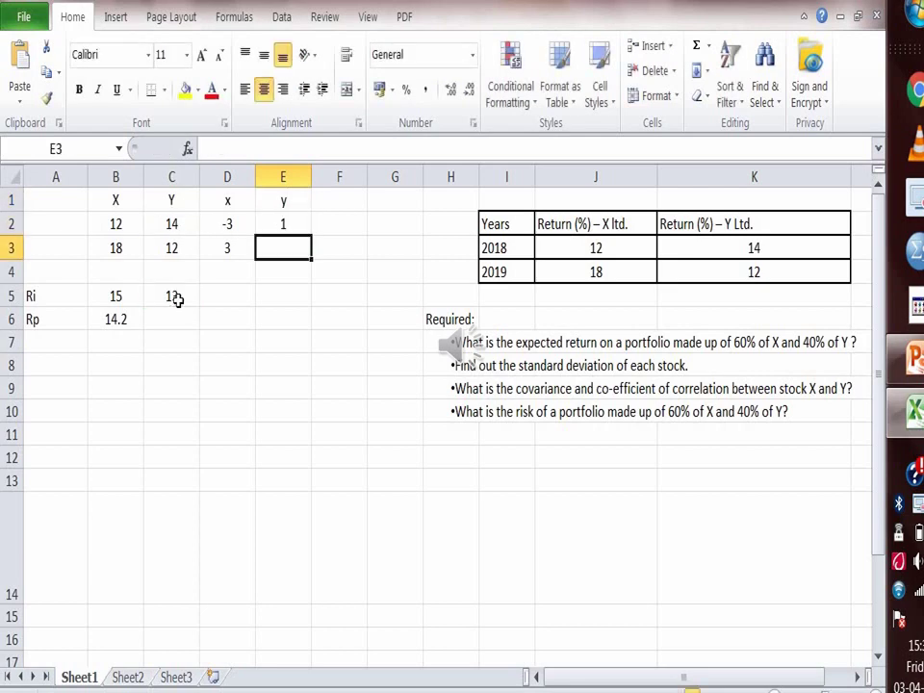
text(=)
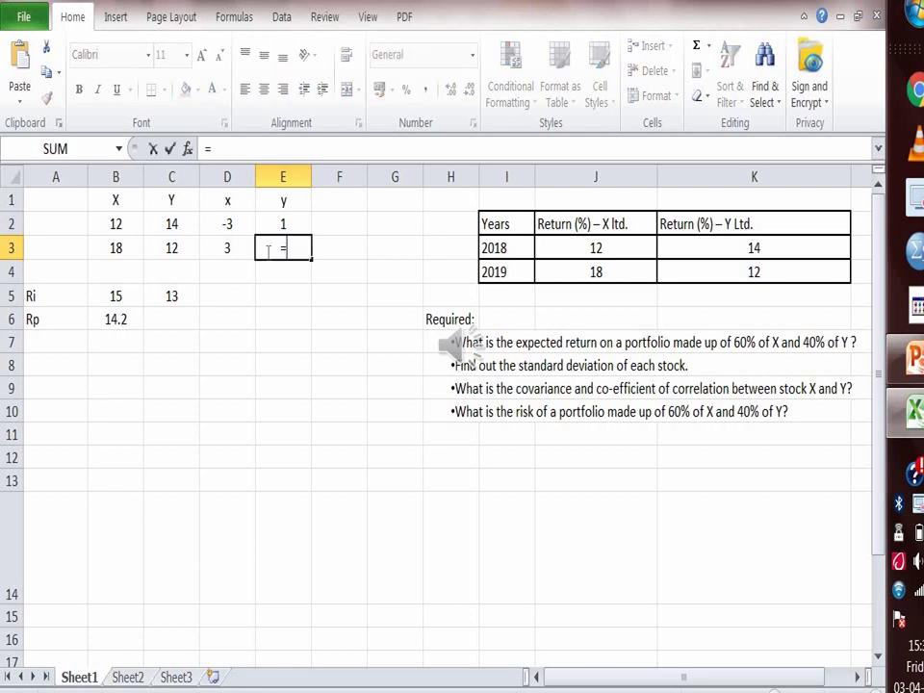
click(172, 248)
text(-)
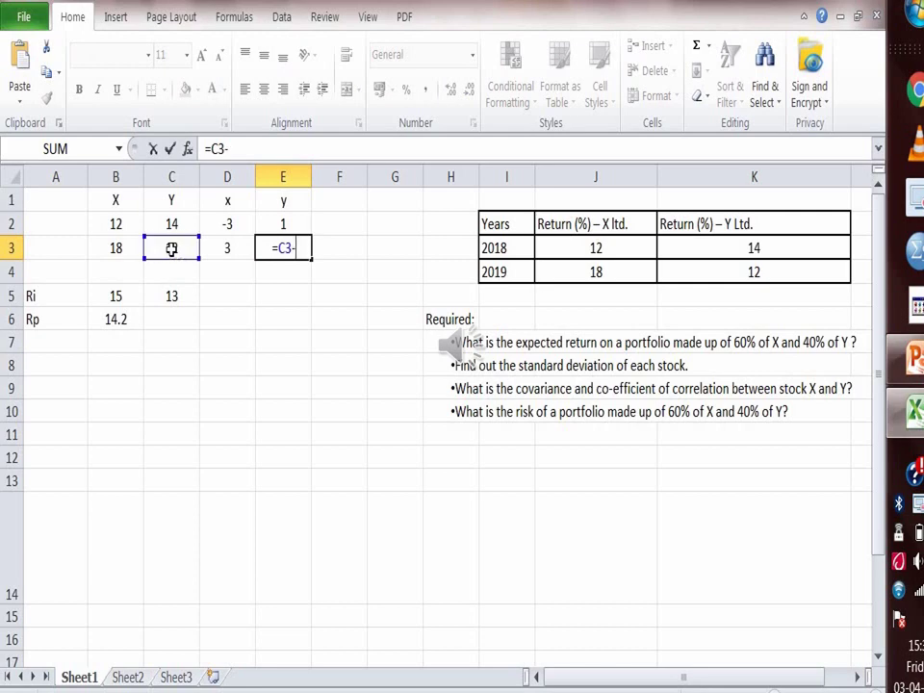
click(176, 296)
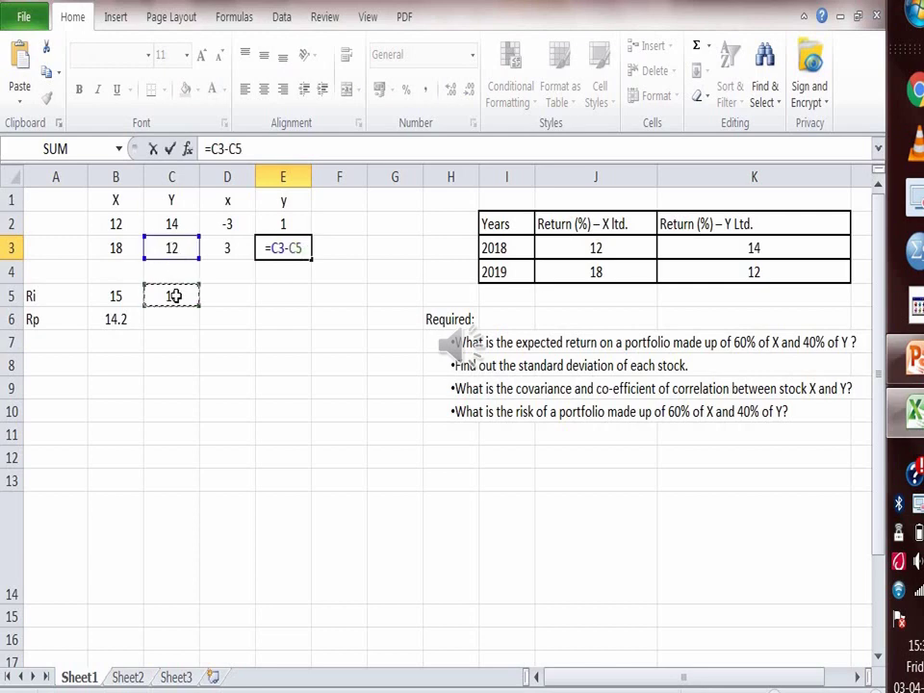
key(Return)
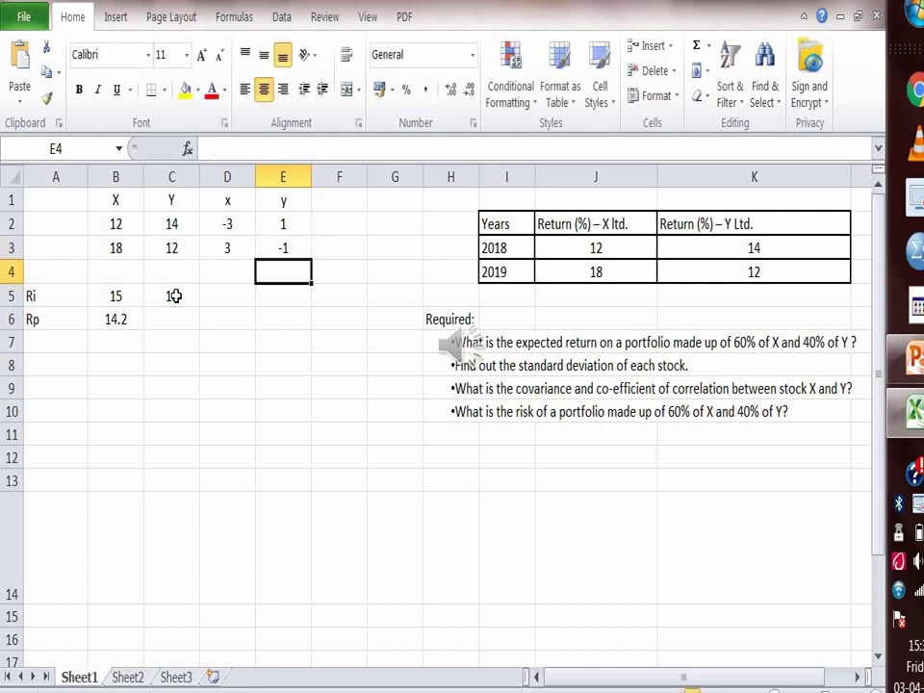
Type the headings x^2, y^2 and xy into F1, G1 and H1
click(324, 198)
text(x)
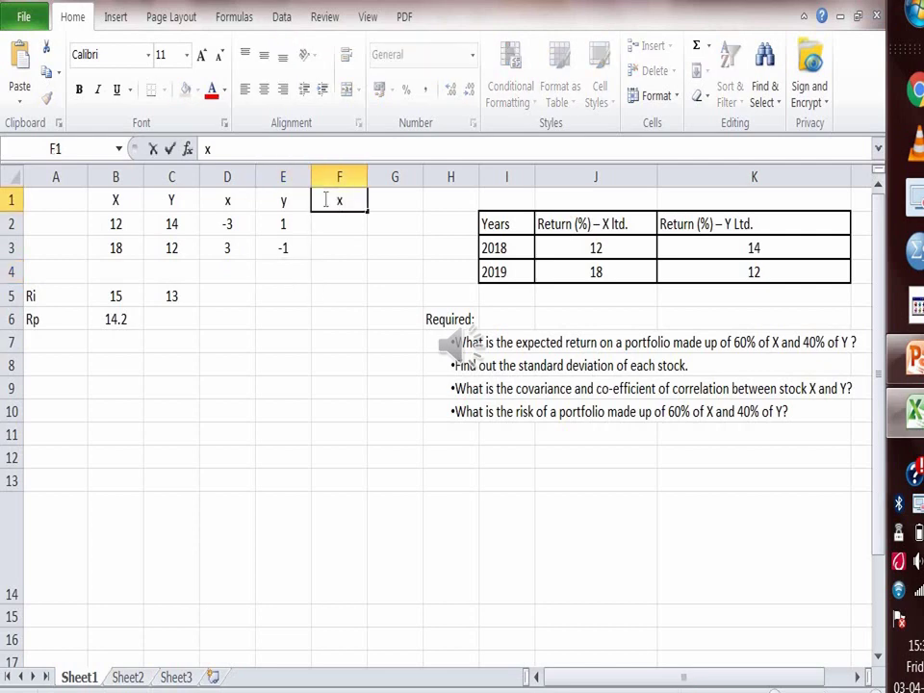
text(^2)
click(398, 203)
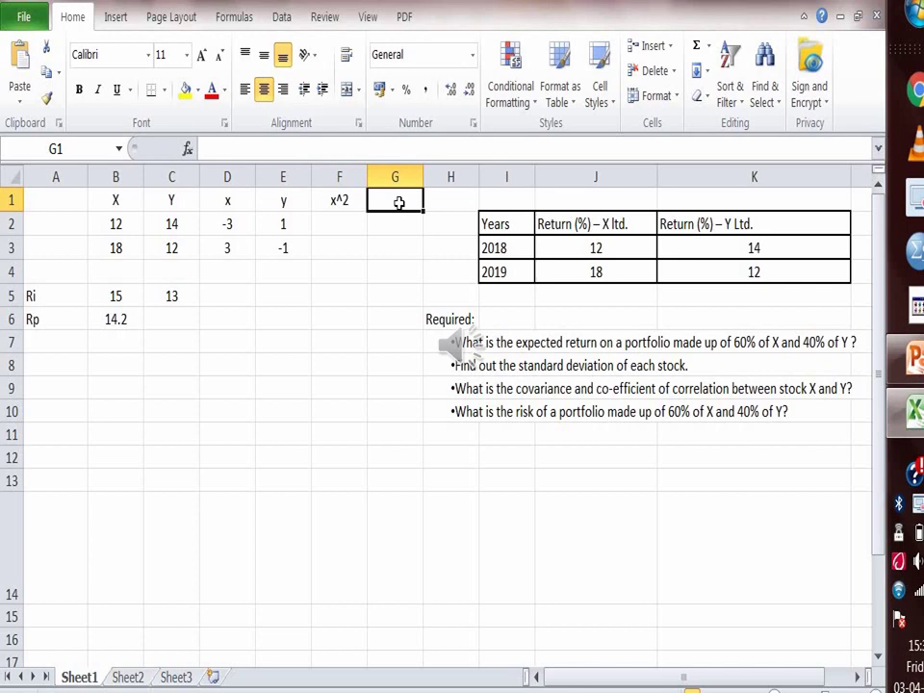
text(y)
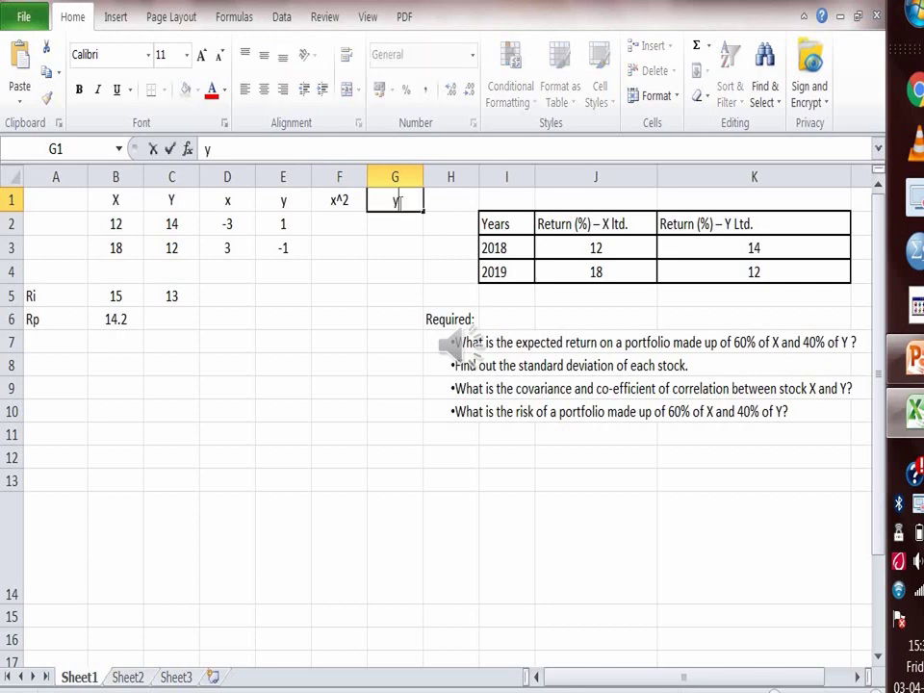
text(^2)
click(436, 202)
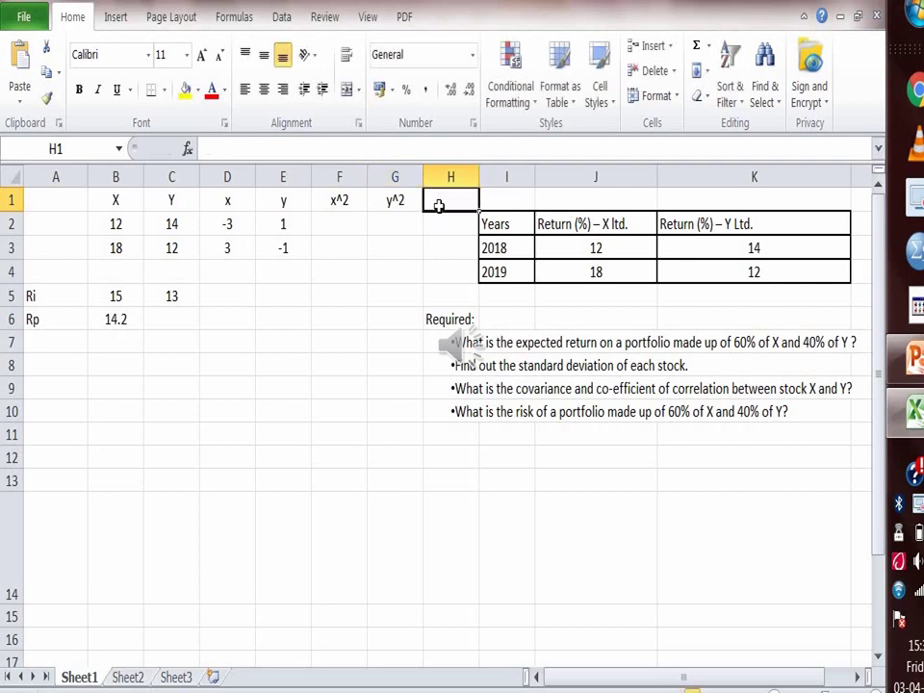
text(xy)
click(353, 223)
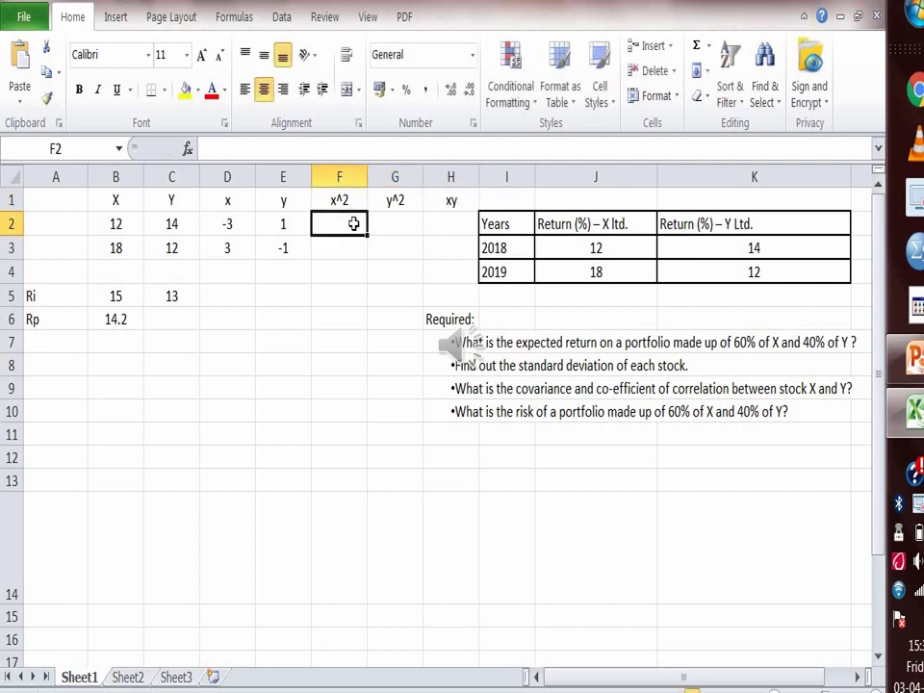
Square the x deviations into F2 and F3 (=D2^2, =D3^2), both giving 9
text(=)
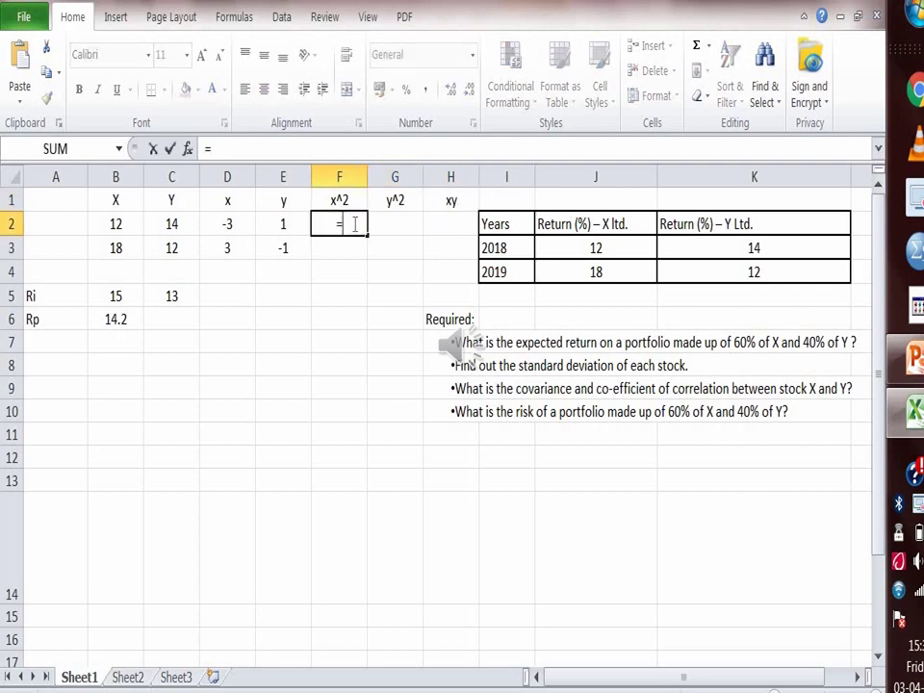
click(234, 222)
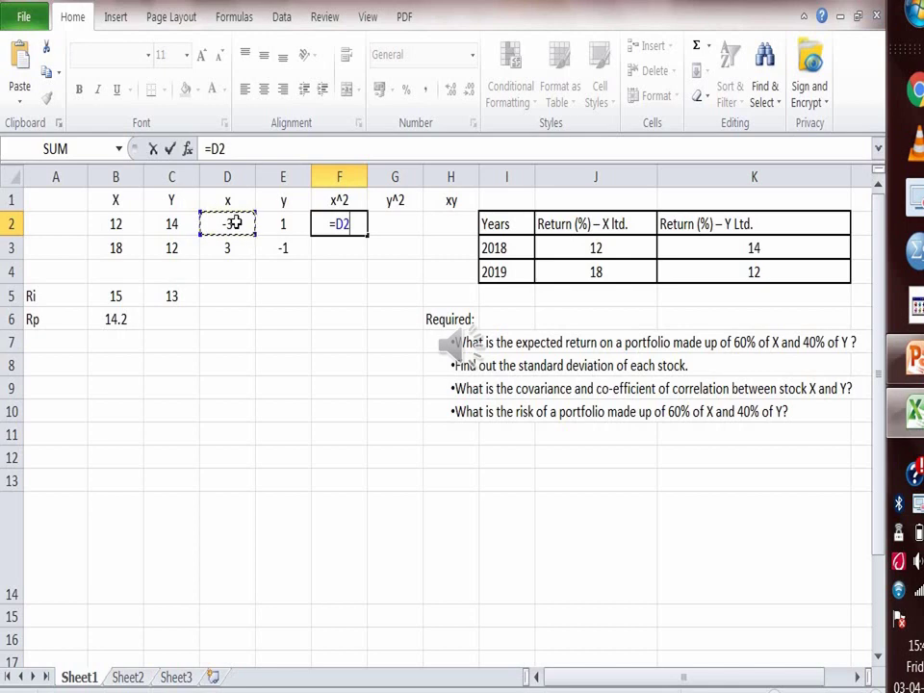
text(^2)
key(Return)
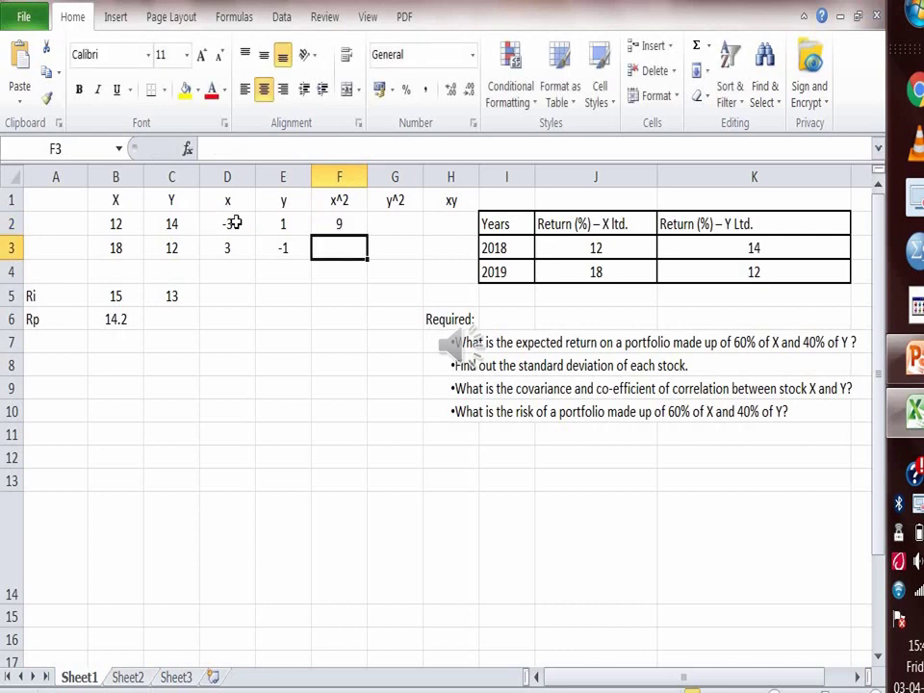
text(=)
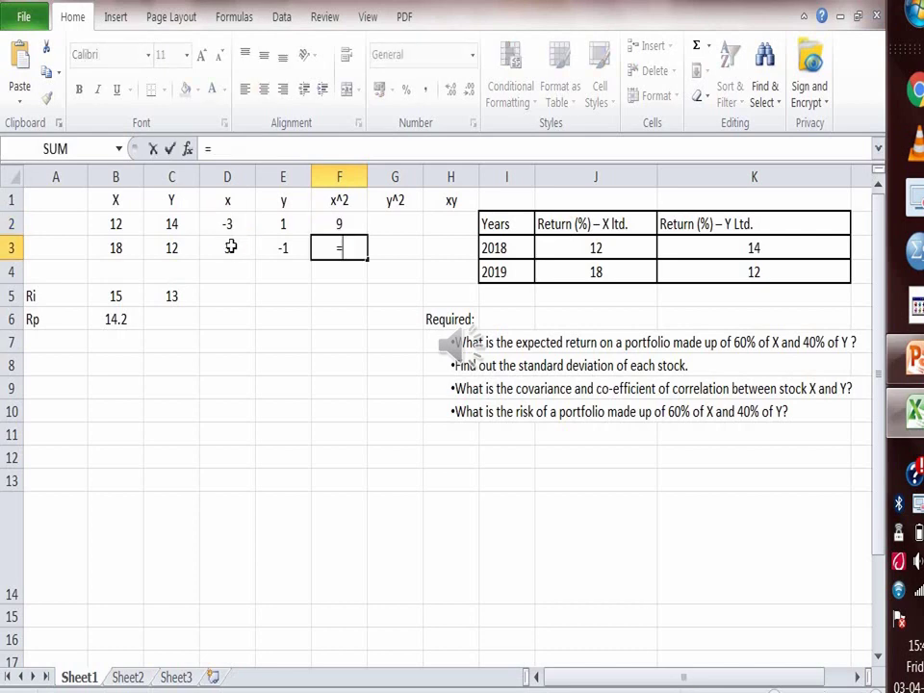
click(231, 248)
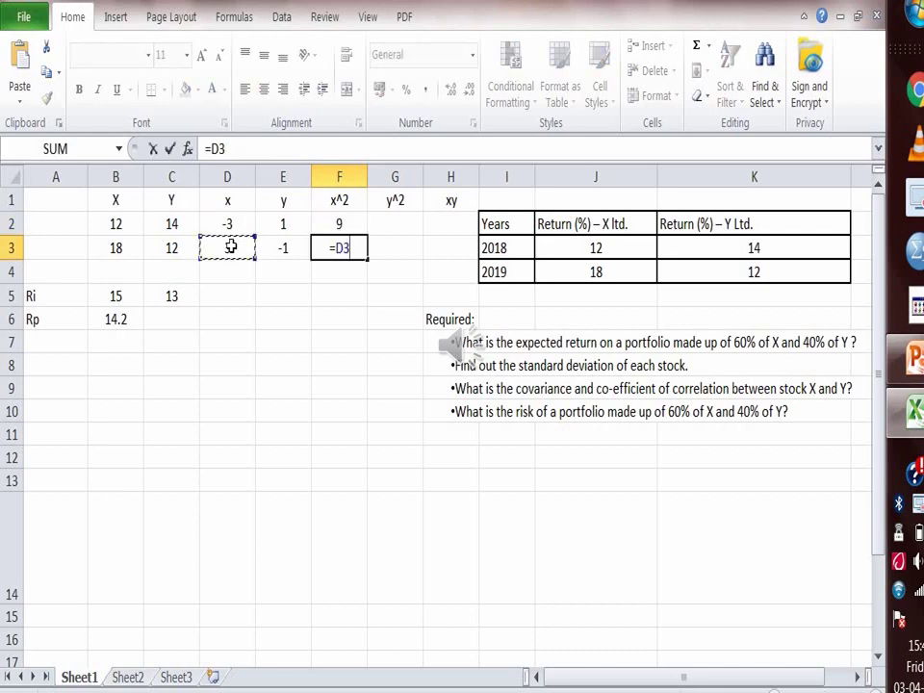
text(^2)
key(Return)
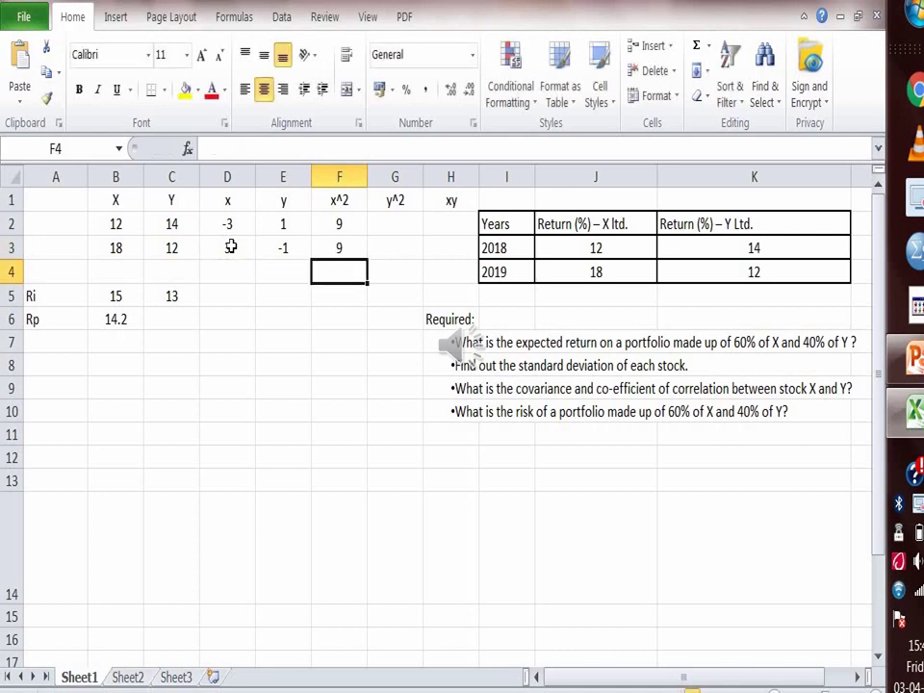
Square the y deviations into G2 and G3 (=E2^2, =E3^2), both giving 1
click(388, 229)
text(=)
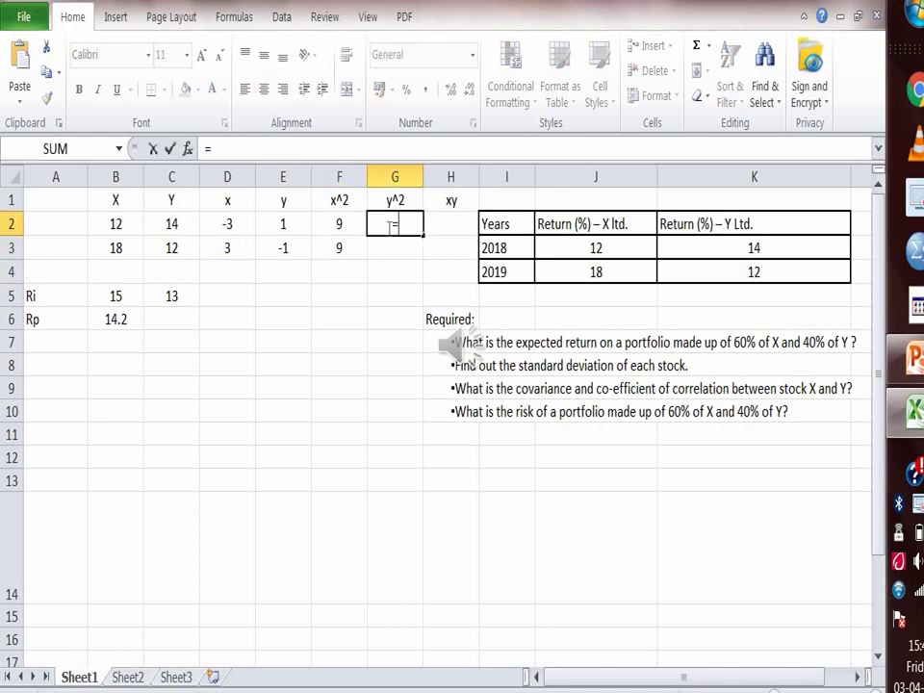
click(293, 228)
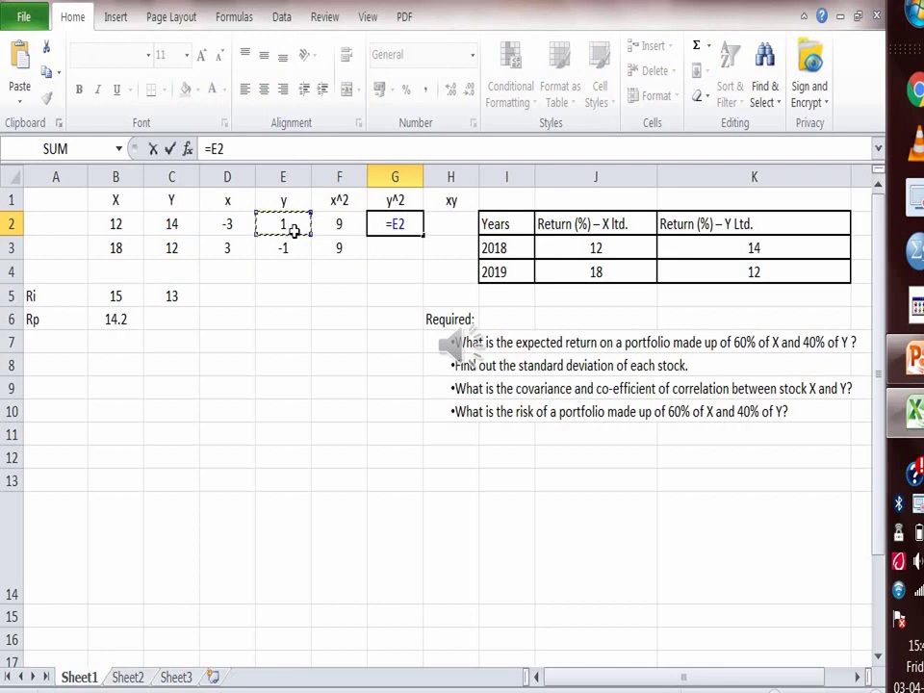
text(^2)
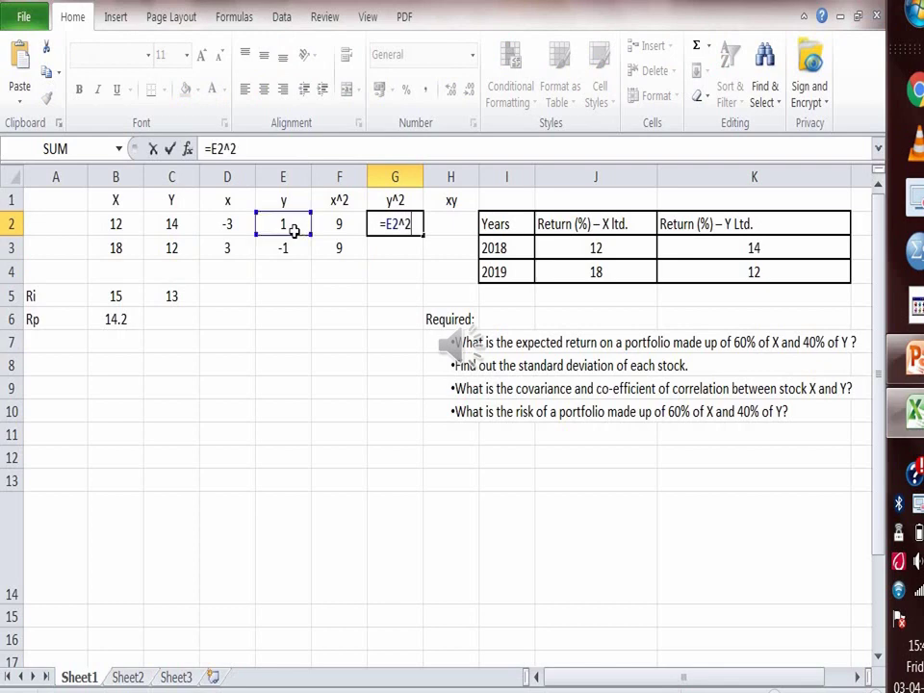
key(Return)
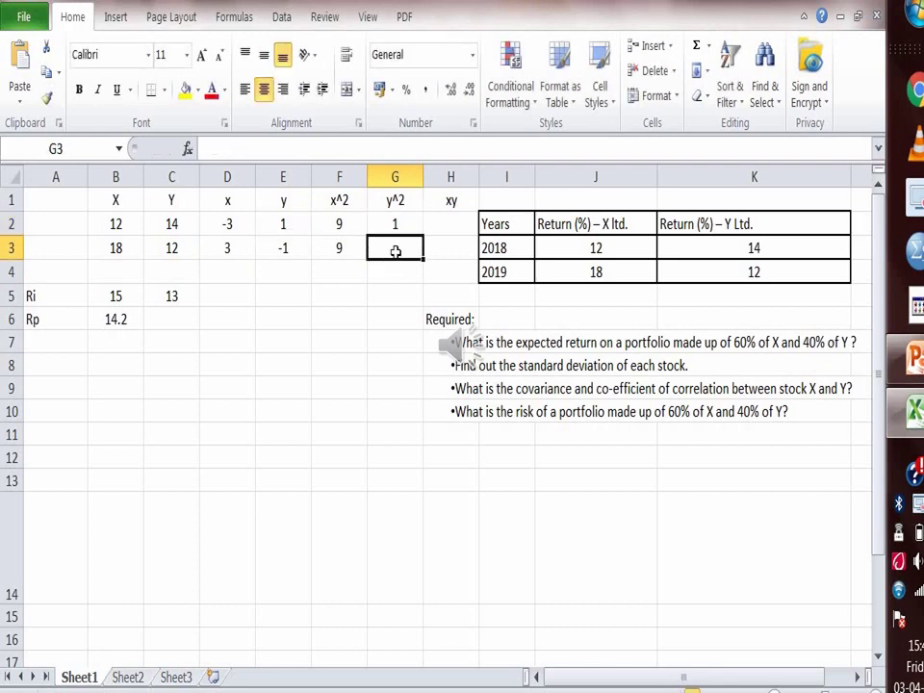
text(=)
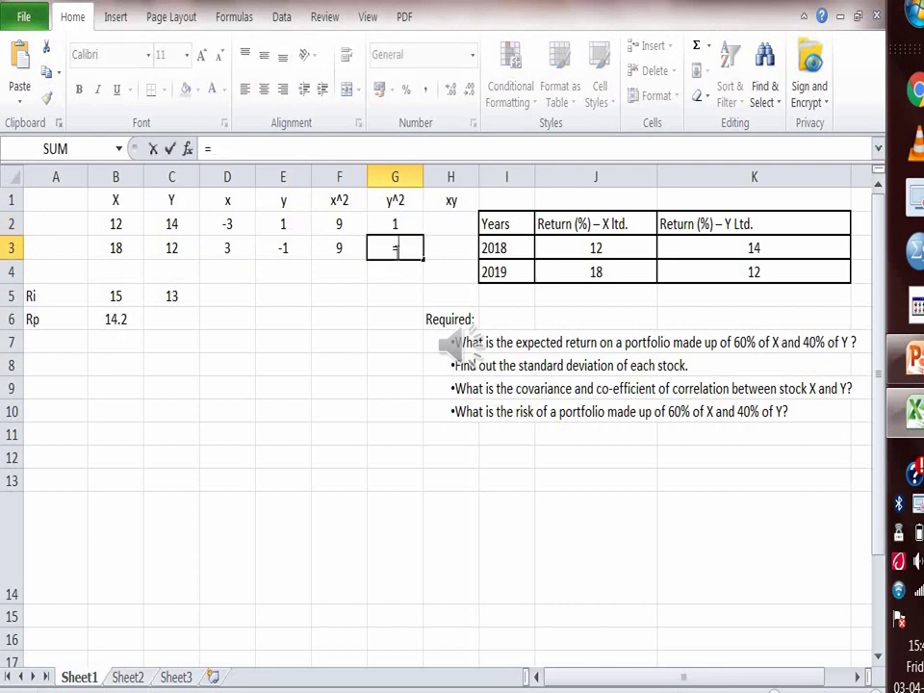
click(286, 249)
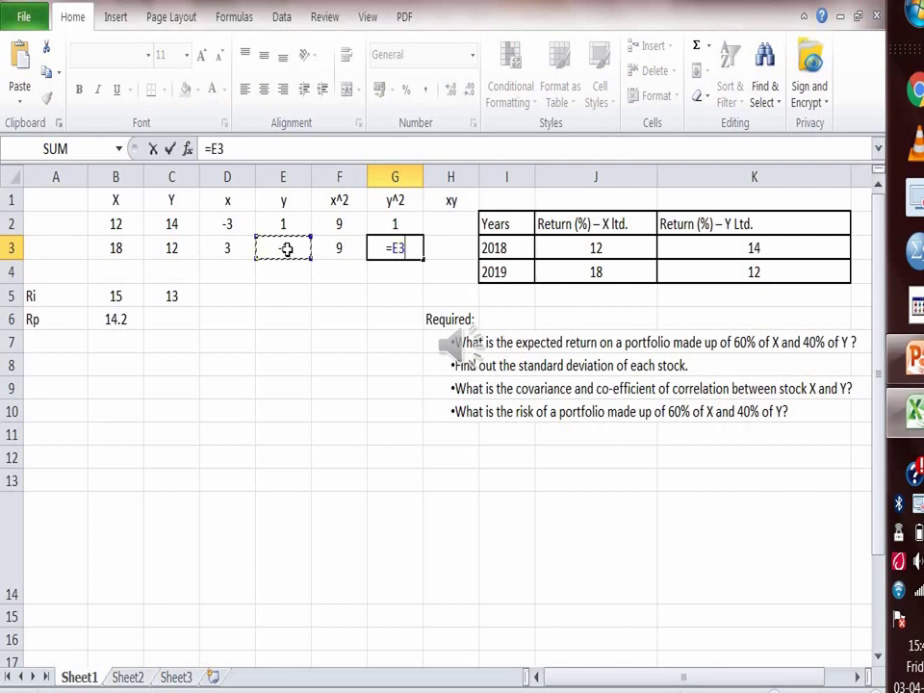
text(^2)
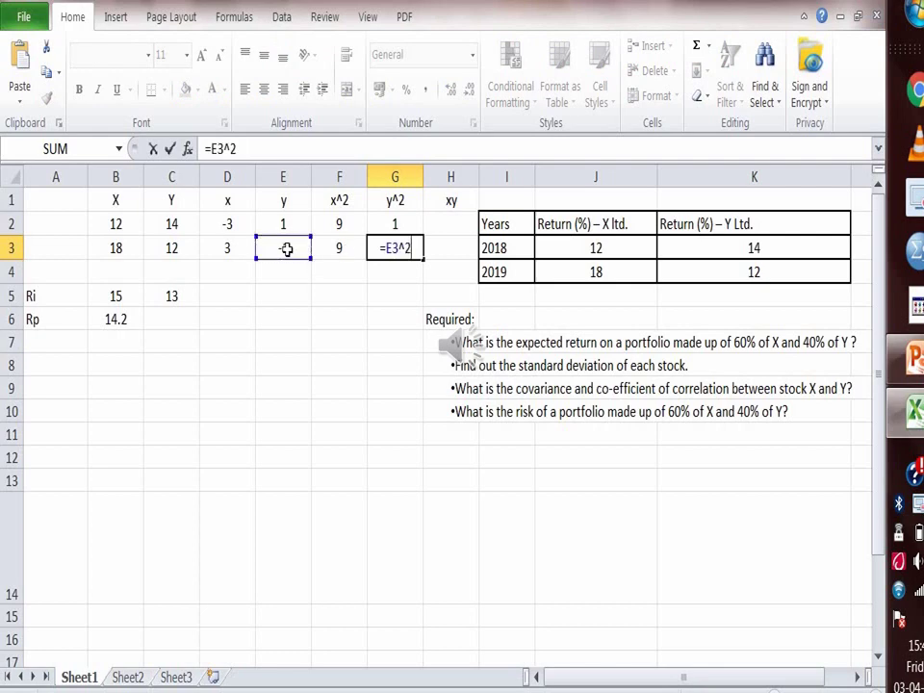
key(Return)
Enter =D2*E2 in H2 and =D3*E3 in H3, both giving -3
click(447, 223)
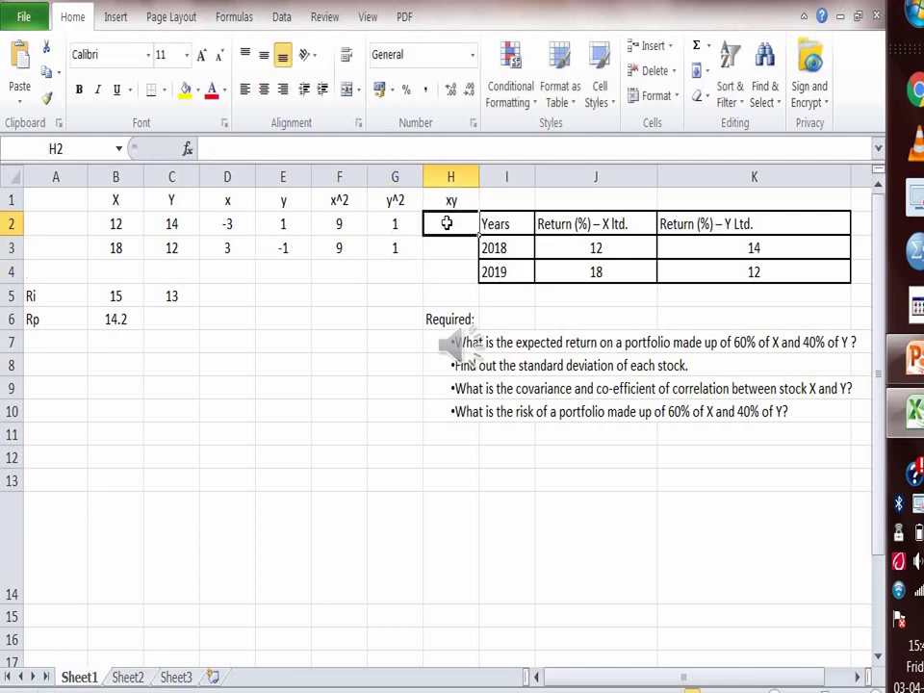
text(=)
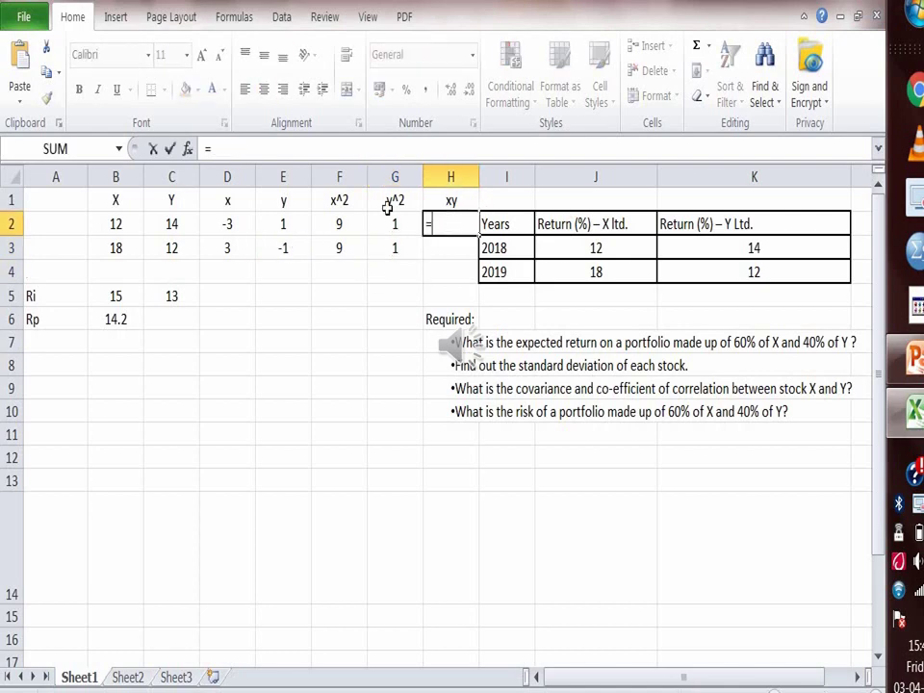
click(225, 227)
text(*)
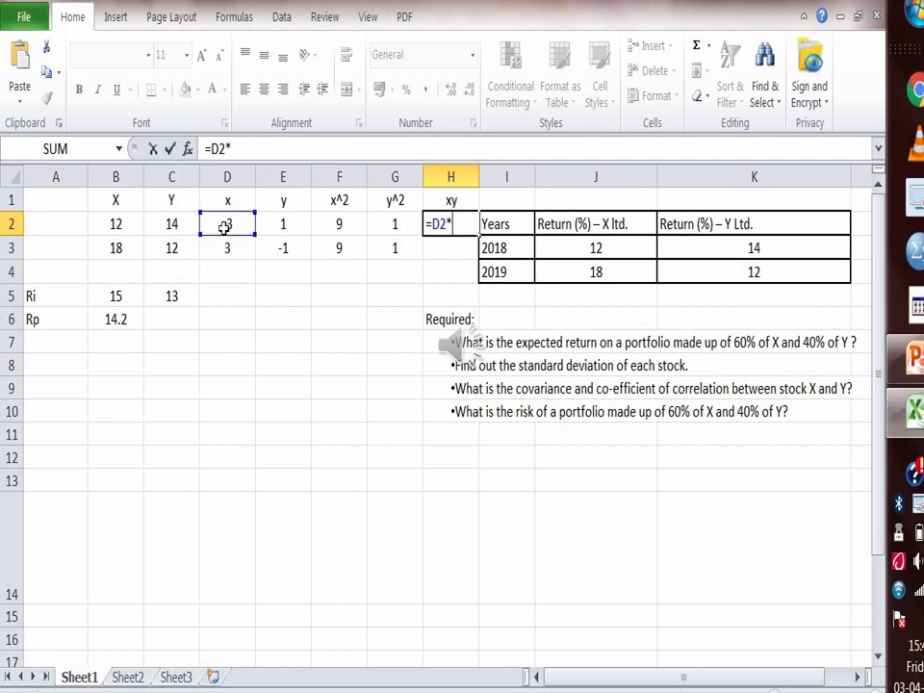
click(275, 225)
key(Return)
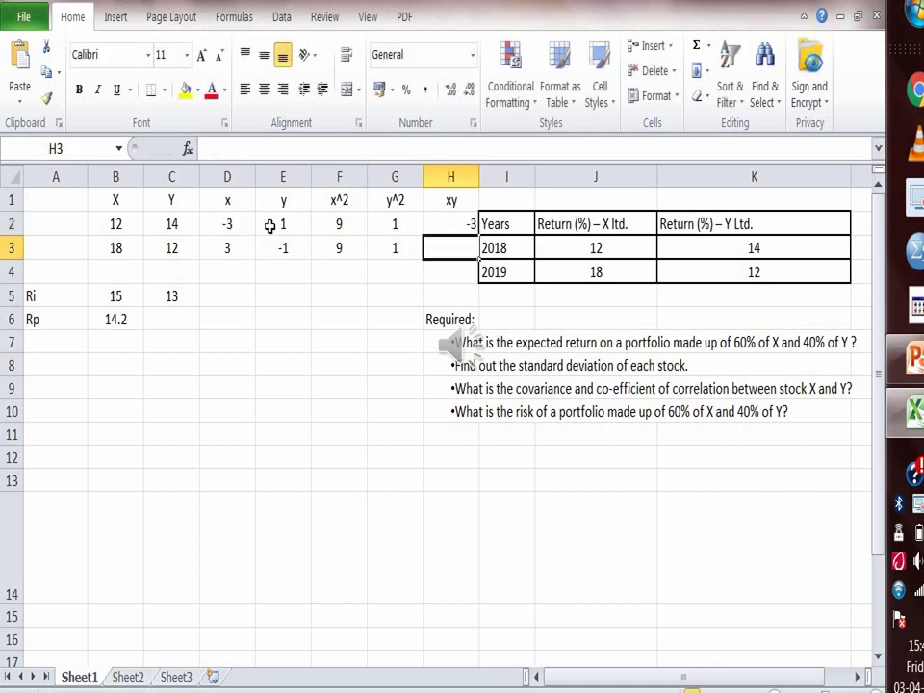
text(=)
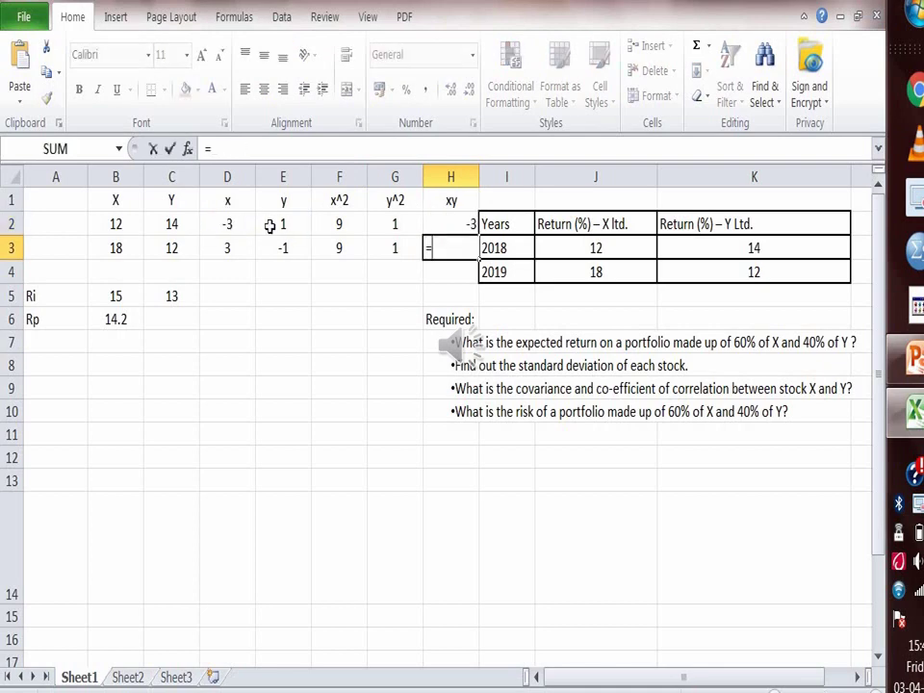
click(228, 252)
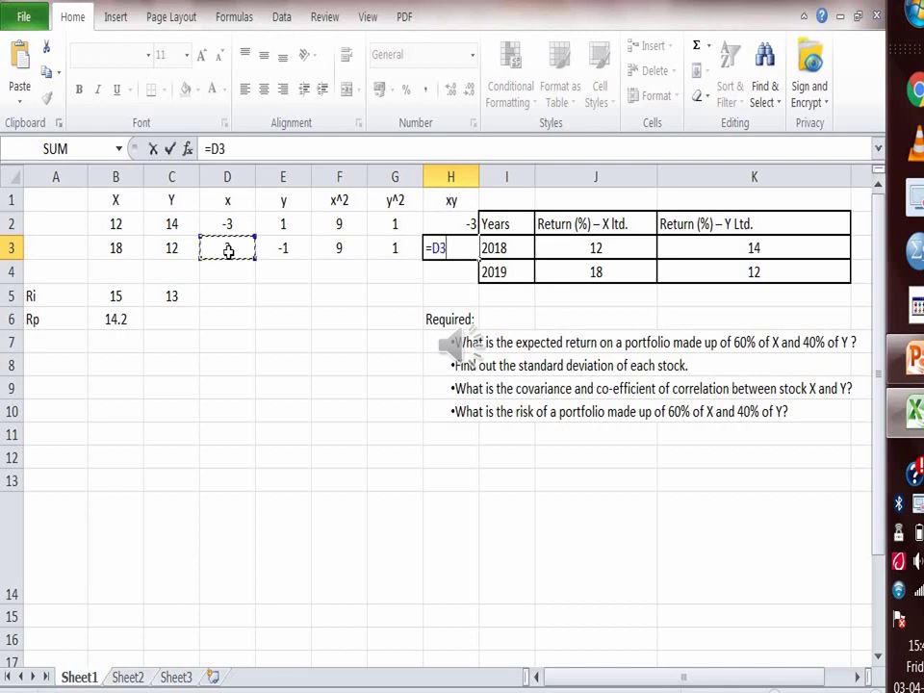
text(*)
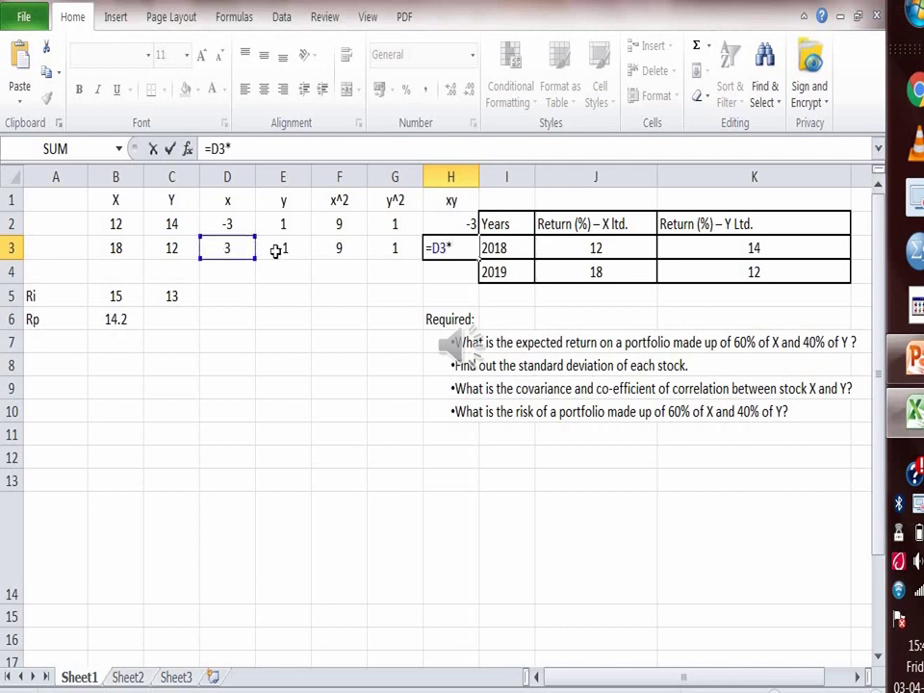
click(276, 251)
key(Return)
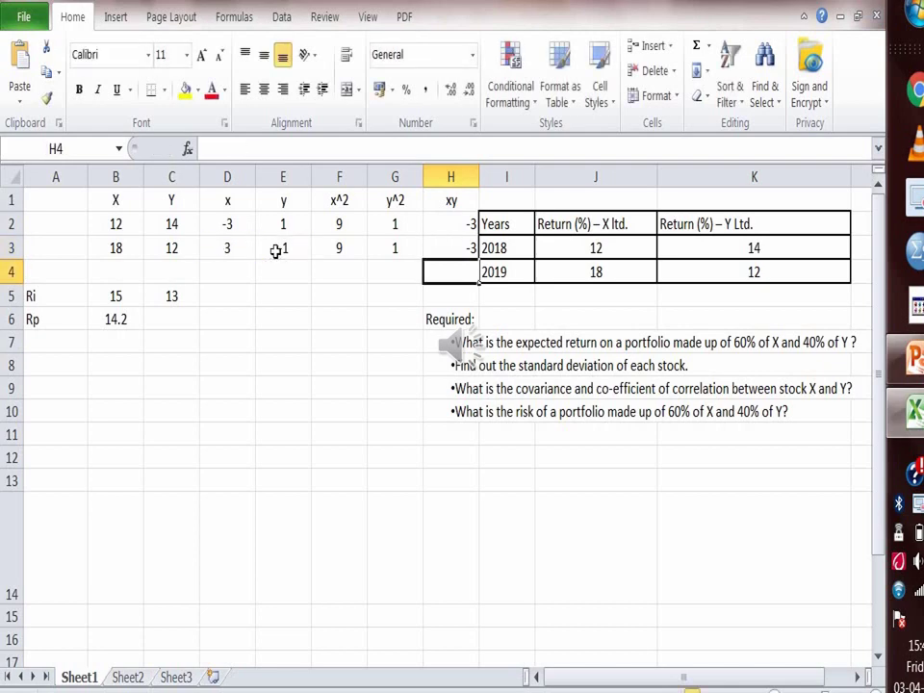
Sum the xy, x^2 and y^2 columns in row 4, giving -6, 18 and 2
text(=sum()
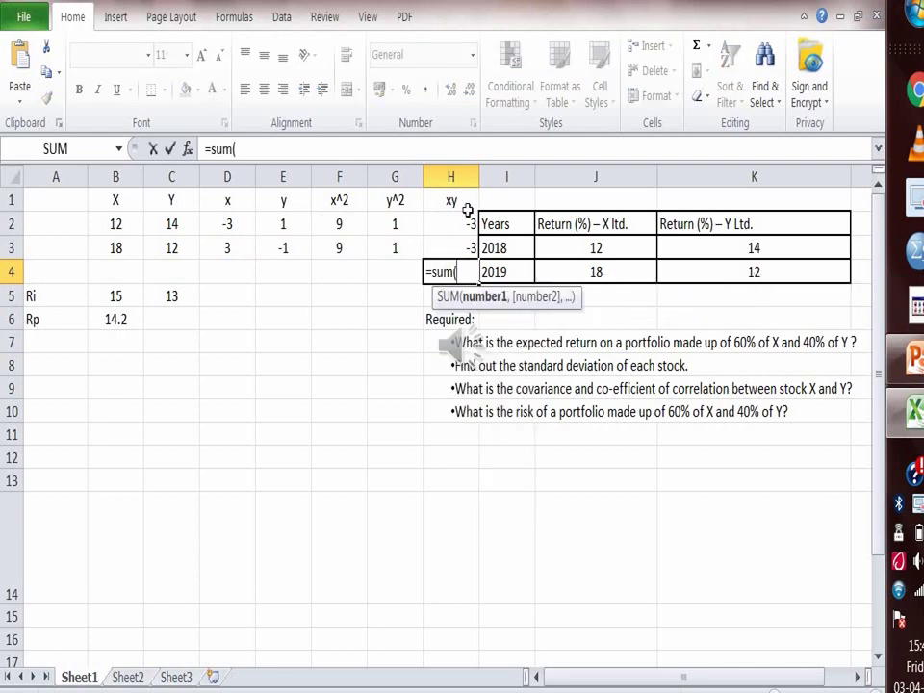
drag(466, 221, 463, 237)
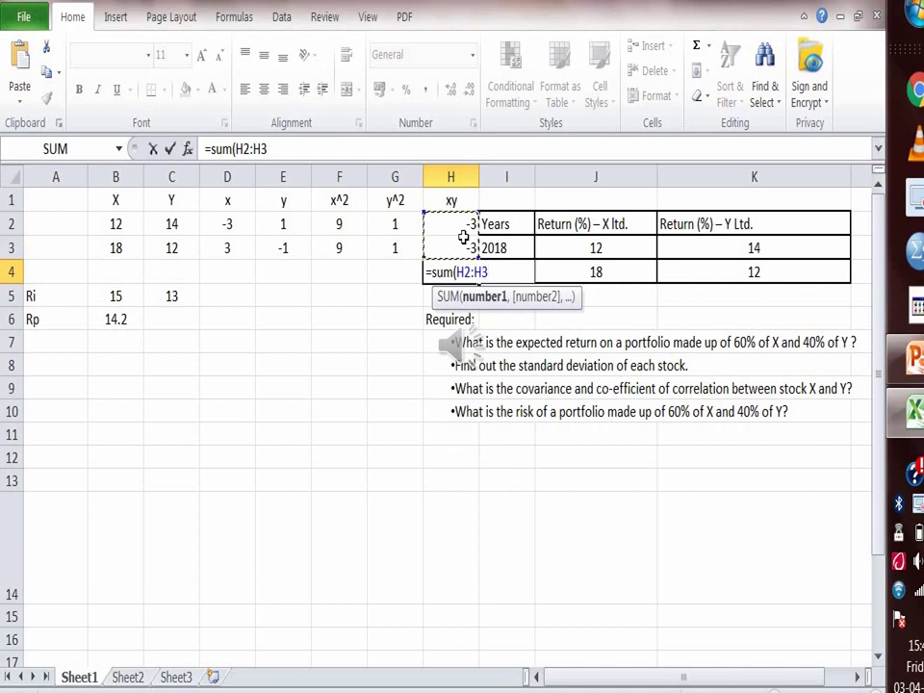
text())
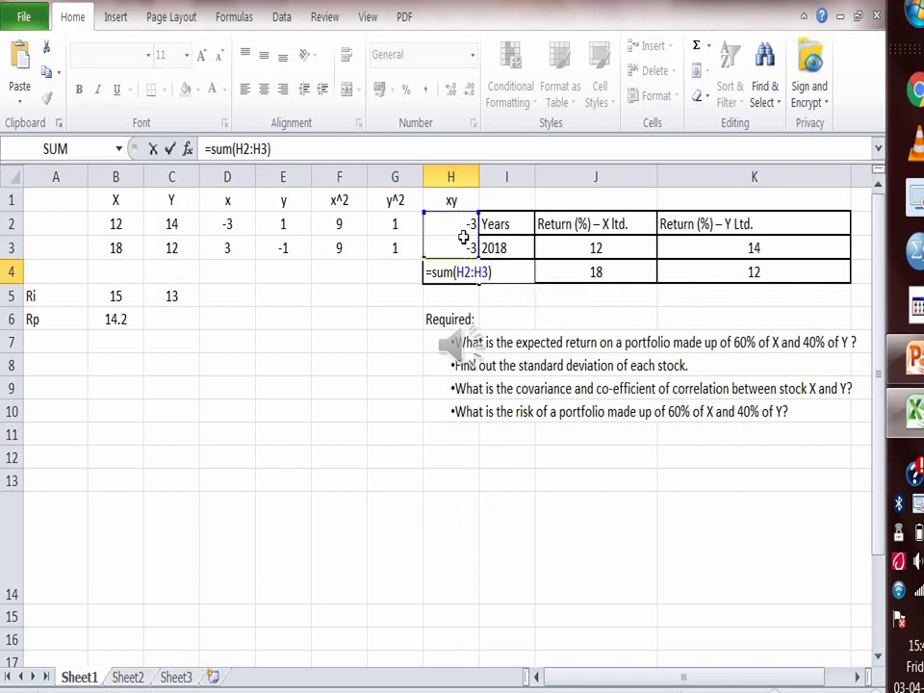
key(Return)
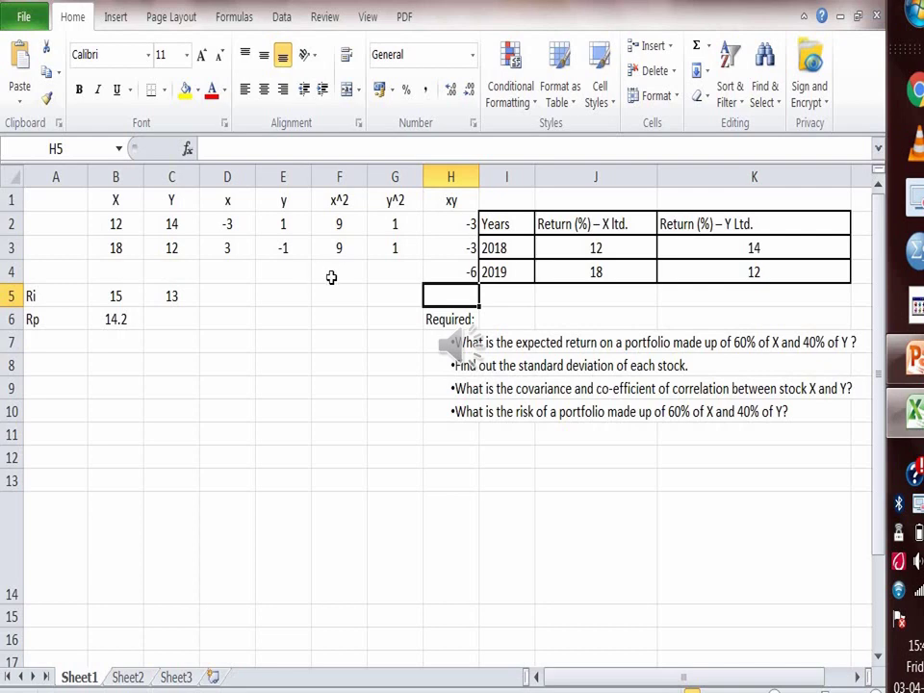
click(337, 275)
text(=sum)
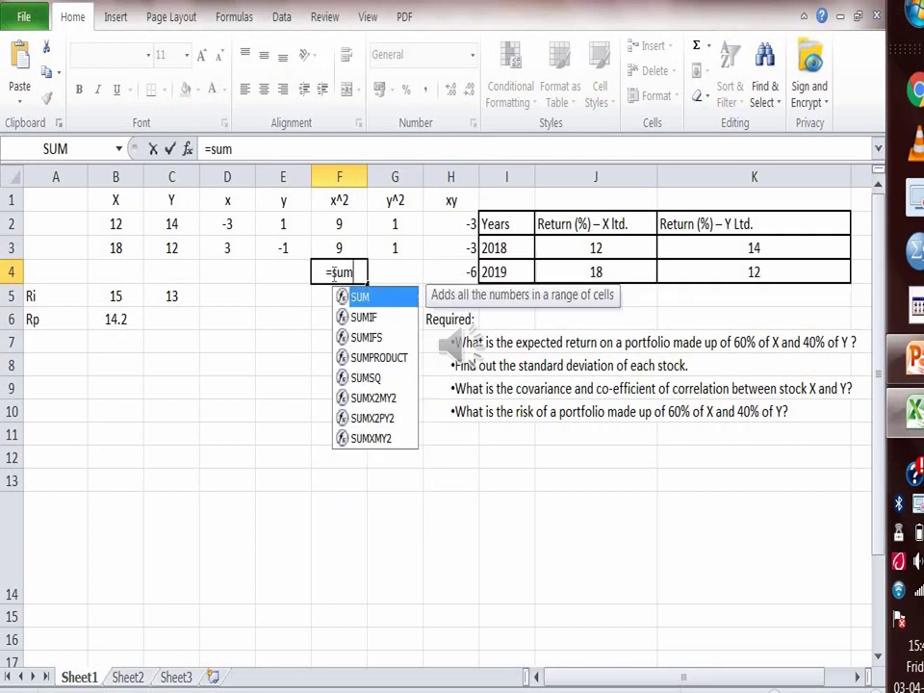
text(()
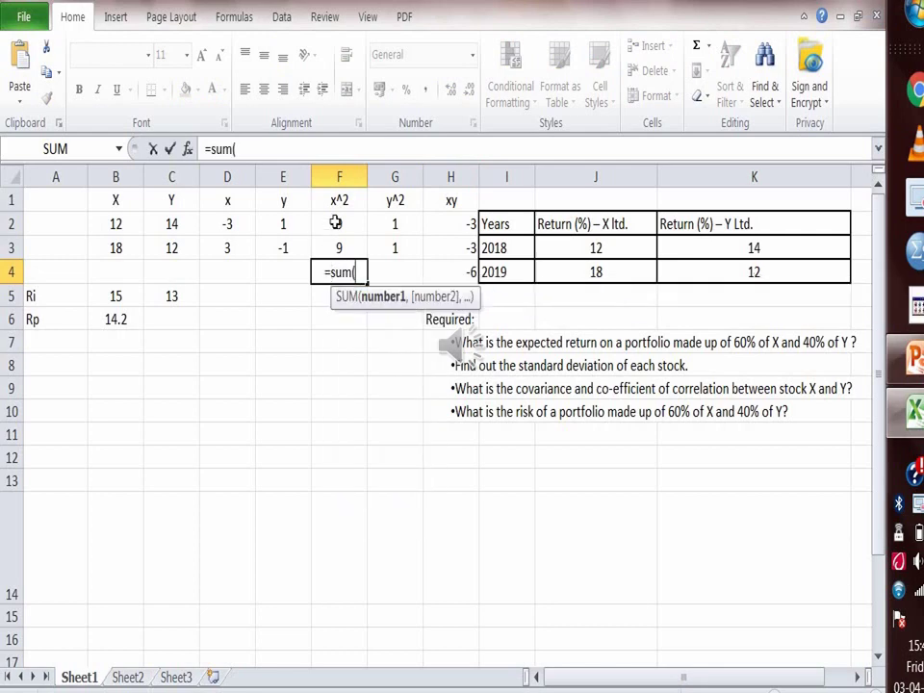
drag(336, 221, 334, 248)
text())
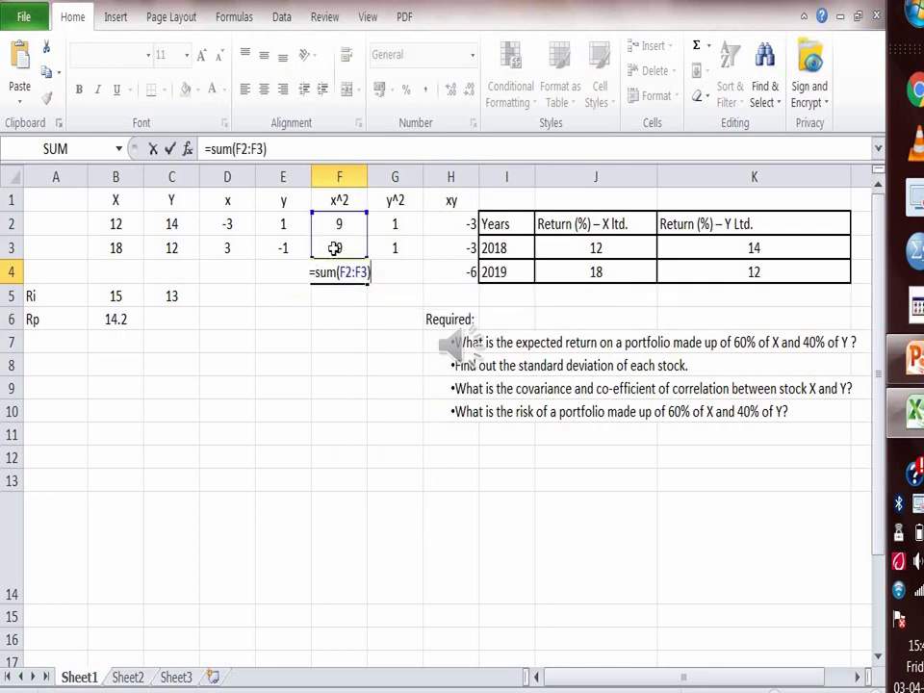
key(Return)
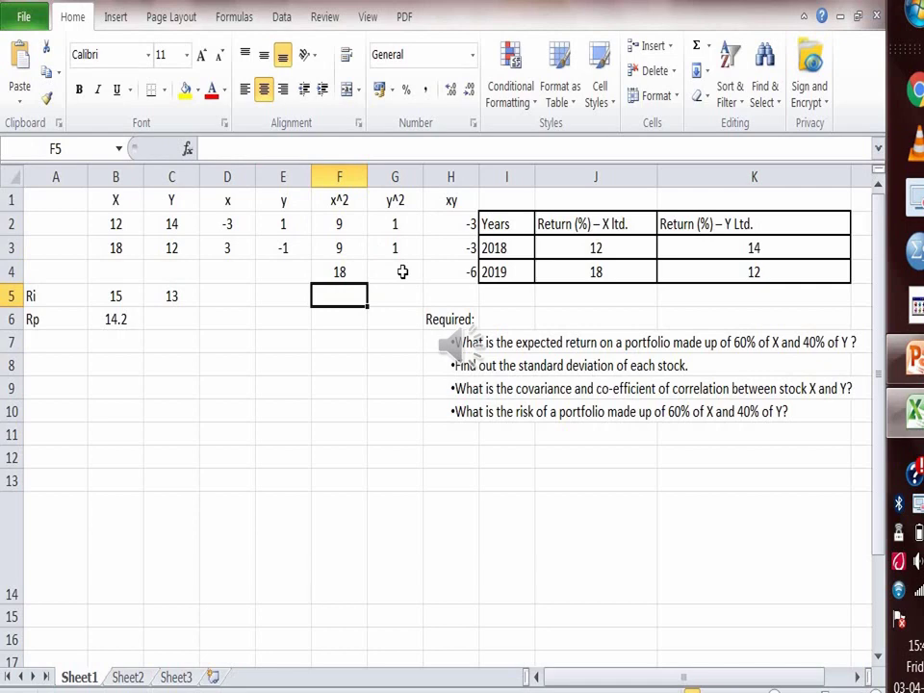
click(403, 272)
text(sum)
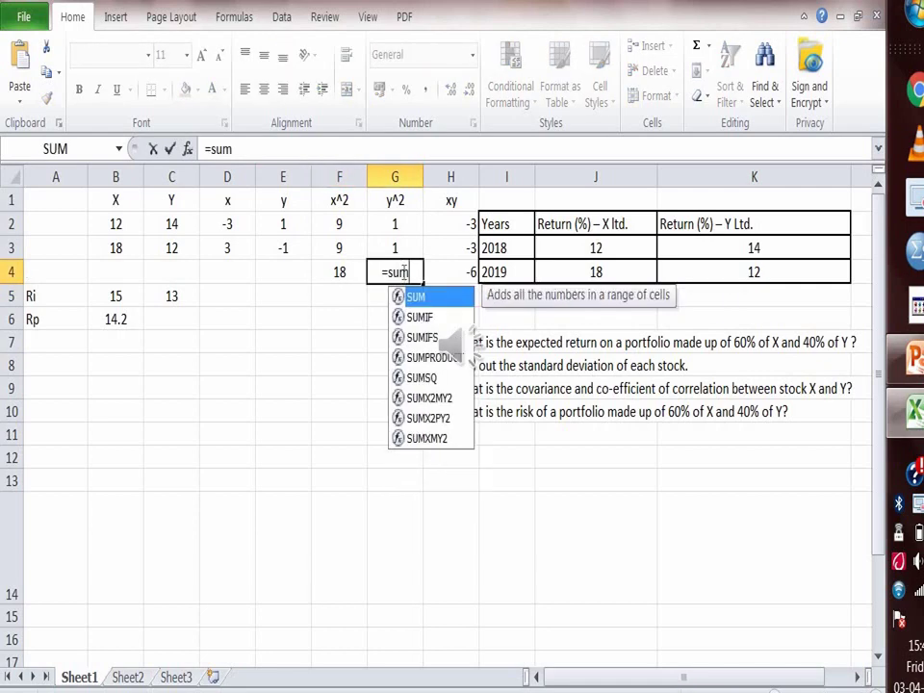
text(()
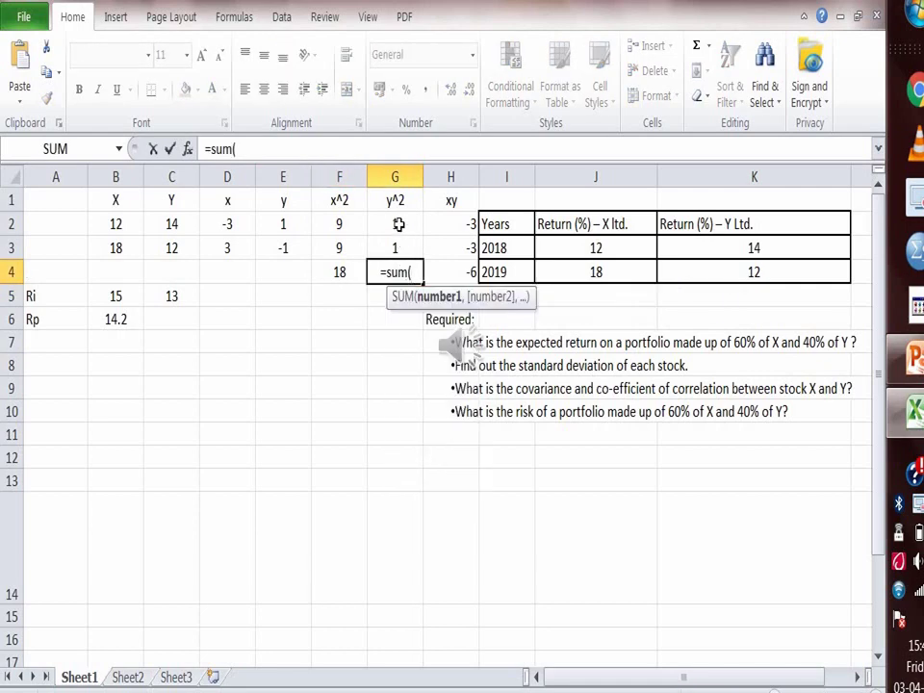
drag(395, 223, 398, 249)
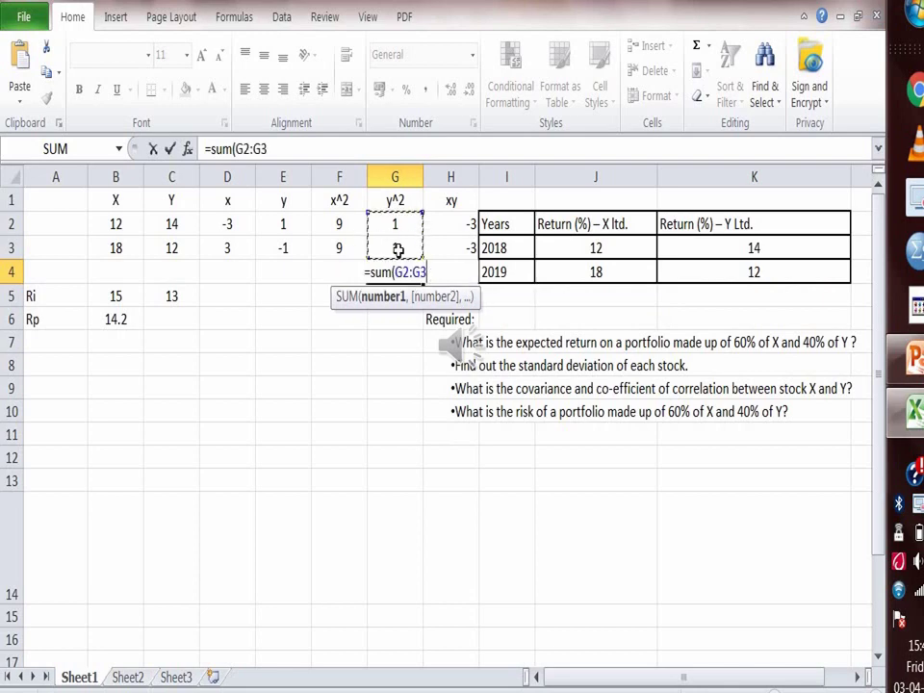
key(Return)
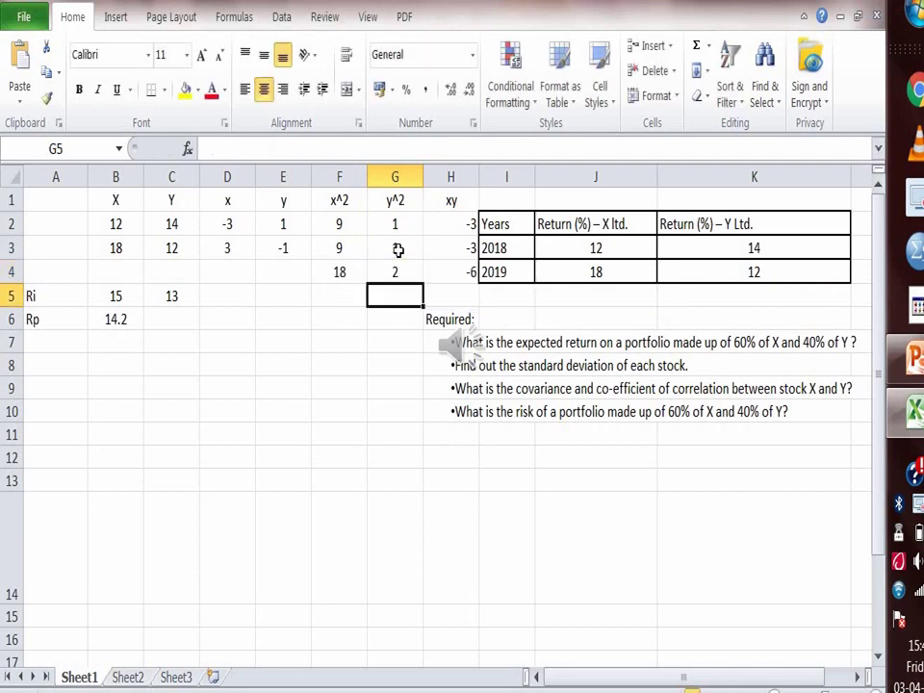
Enter =SQRT((F4/2)) in B7 for X's standard deviation of 3
click(51, 347)
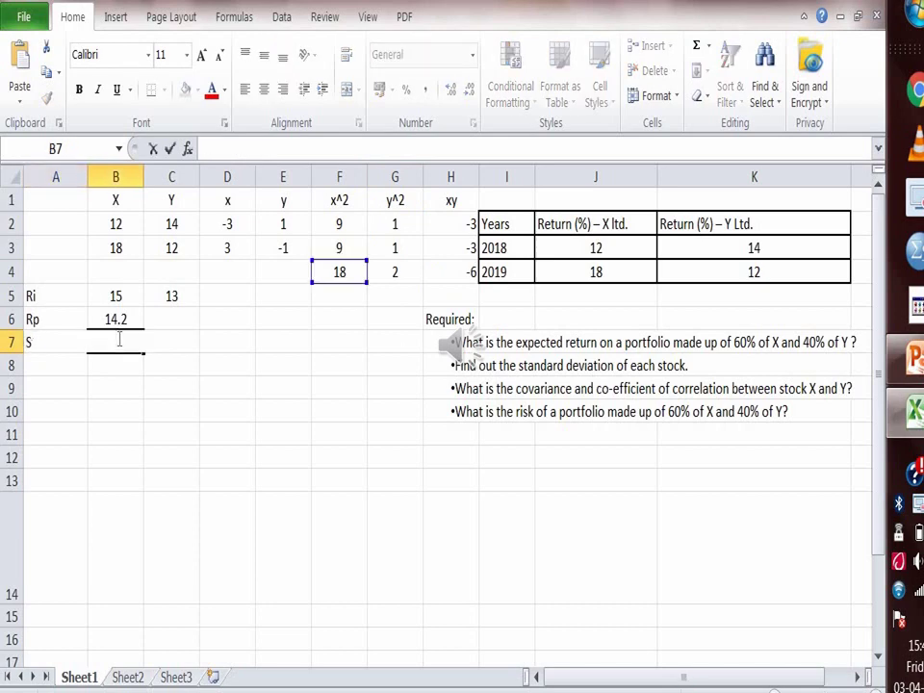
text(=)
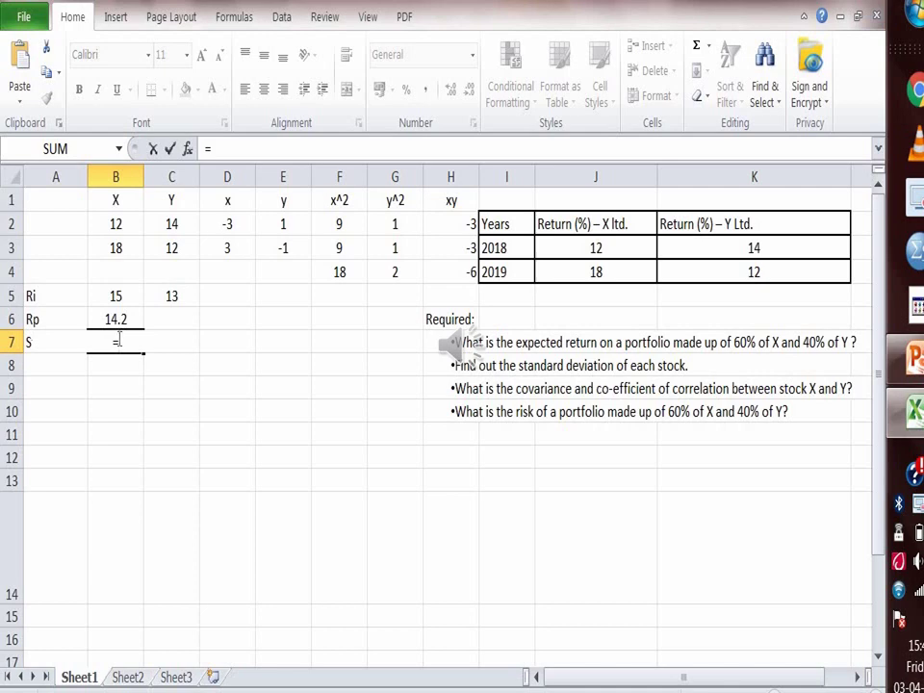
text(sq)
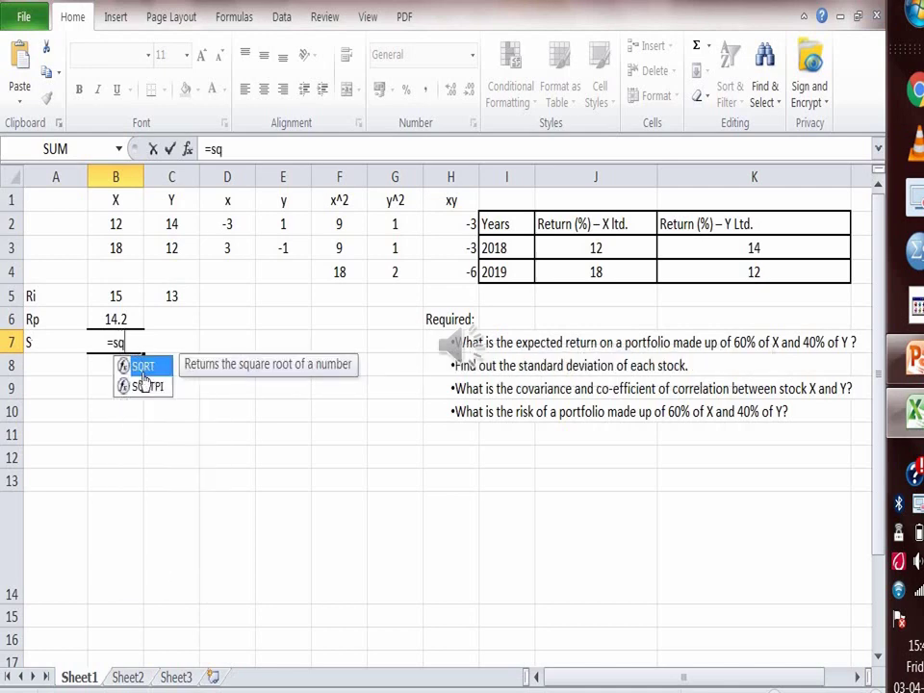
double_click(143, 367)
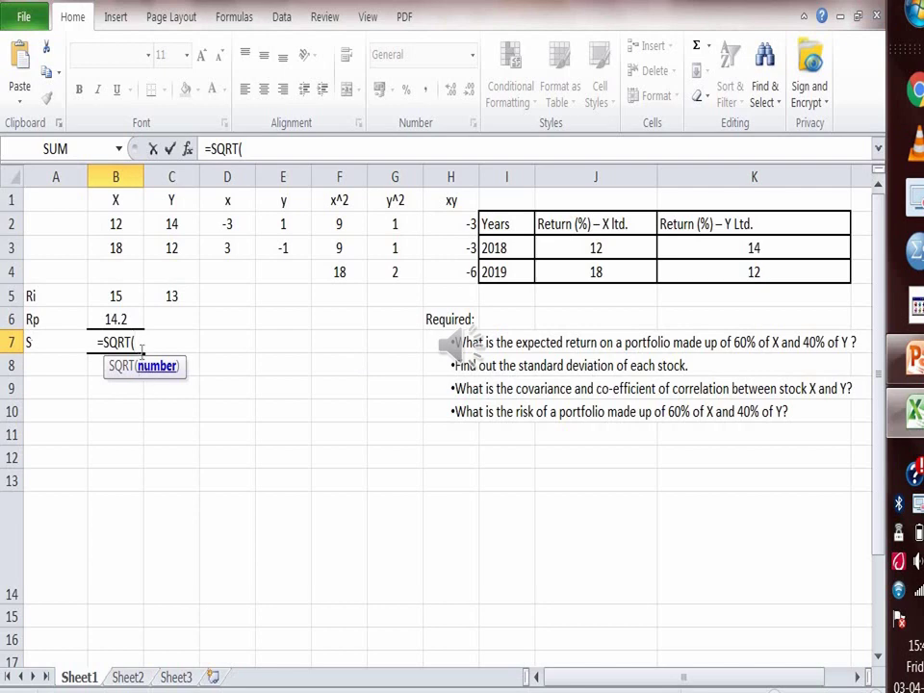
click(342, 274)
text(/)
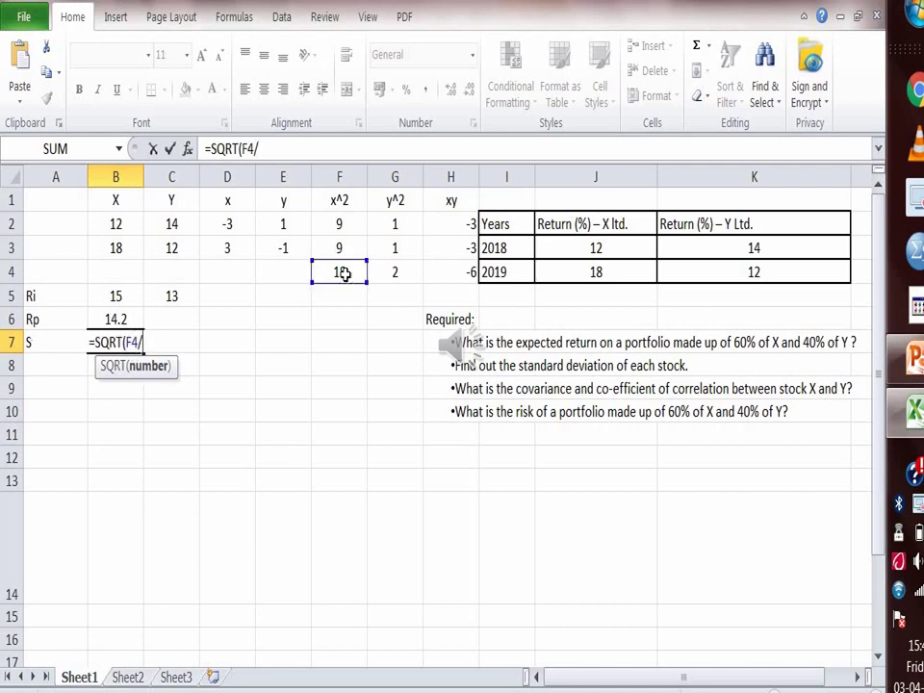
text(2)))
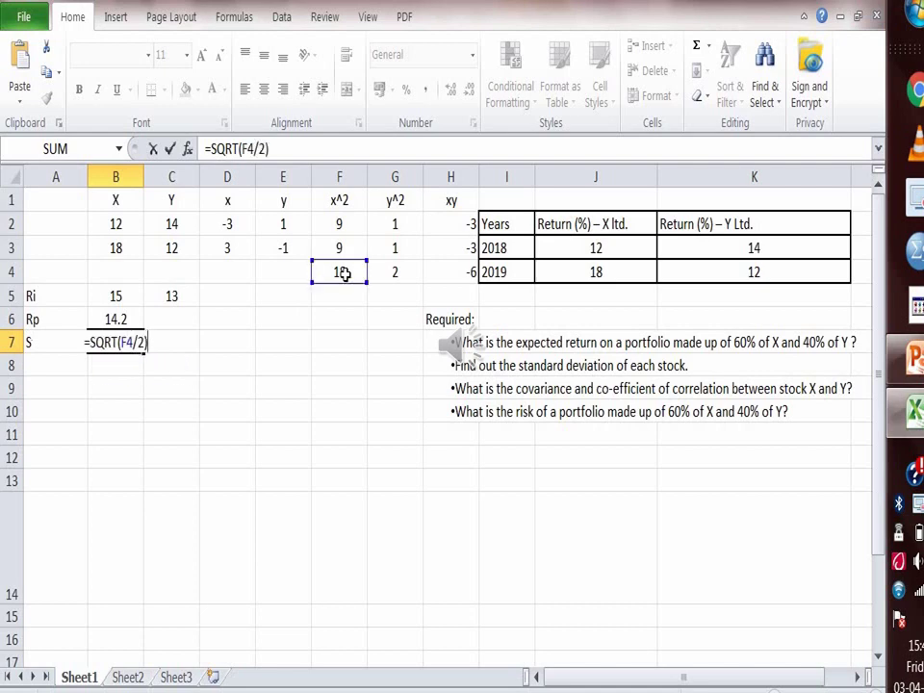
click(121, 342)
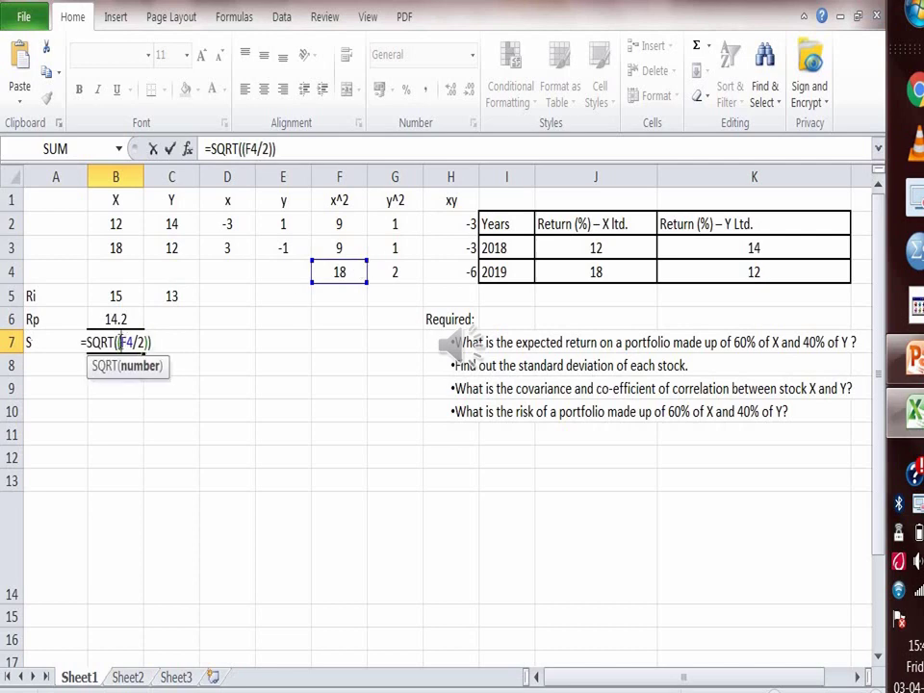
key(Return)
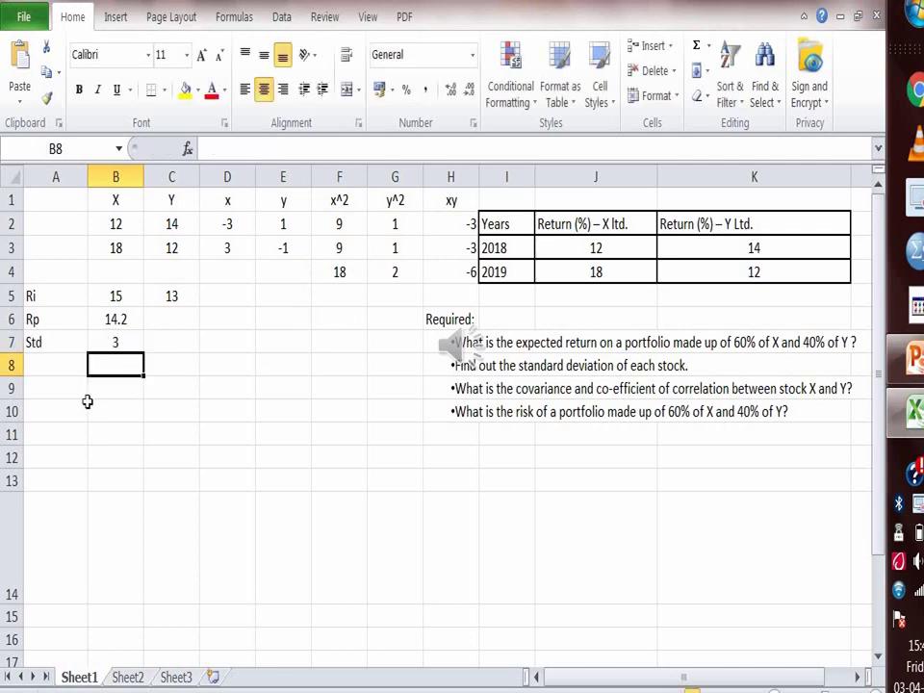
click(114, 343)
Enter =SQRT((G4/2)) in C7 for Y's standard deviation of 1
click(172, 347)
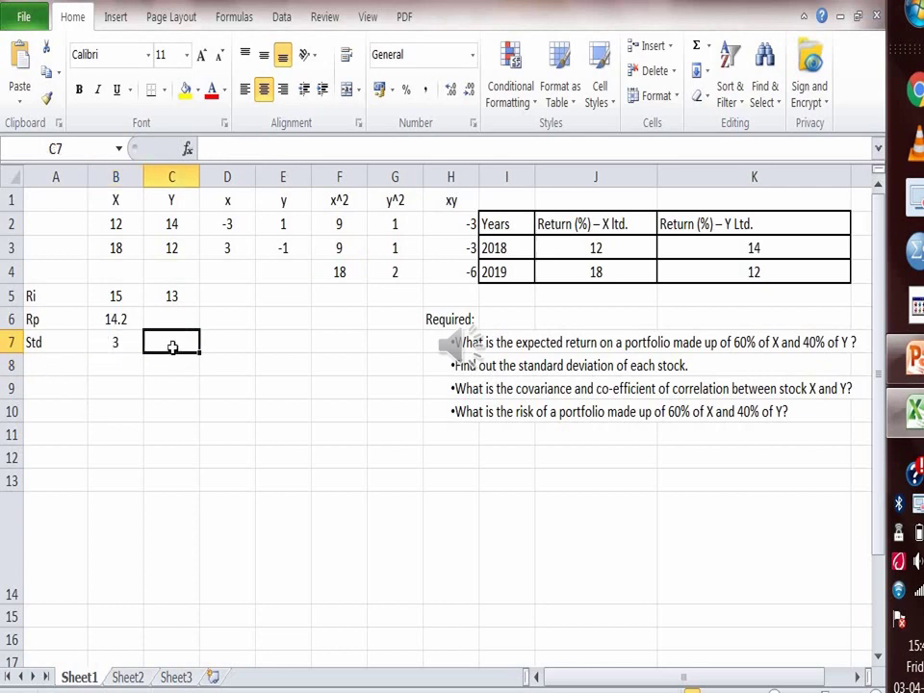
text(=s)
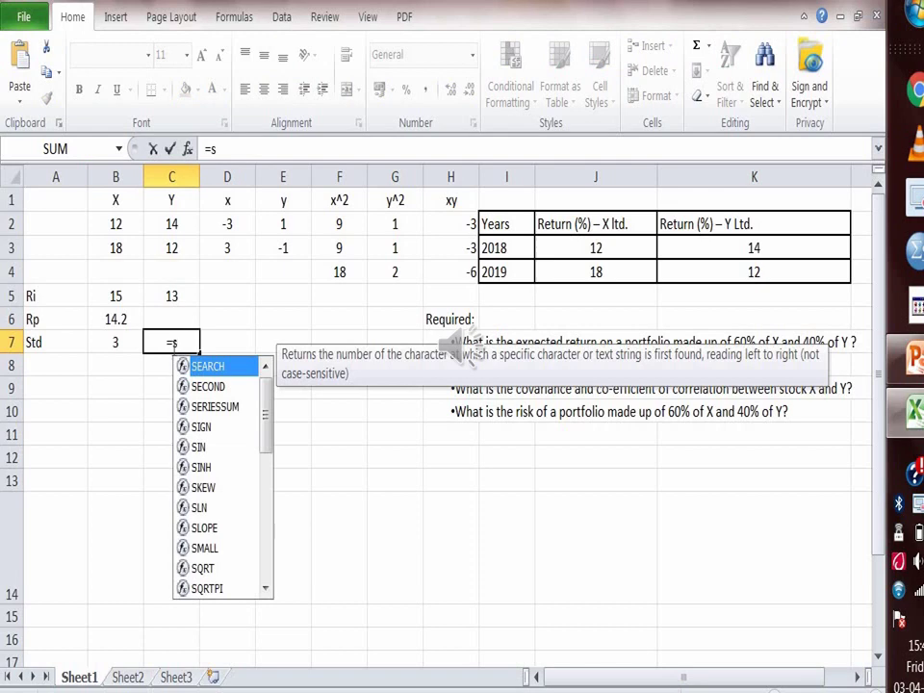
text(q)
double_click(197, 368)
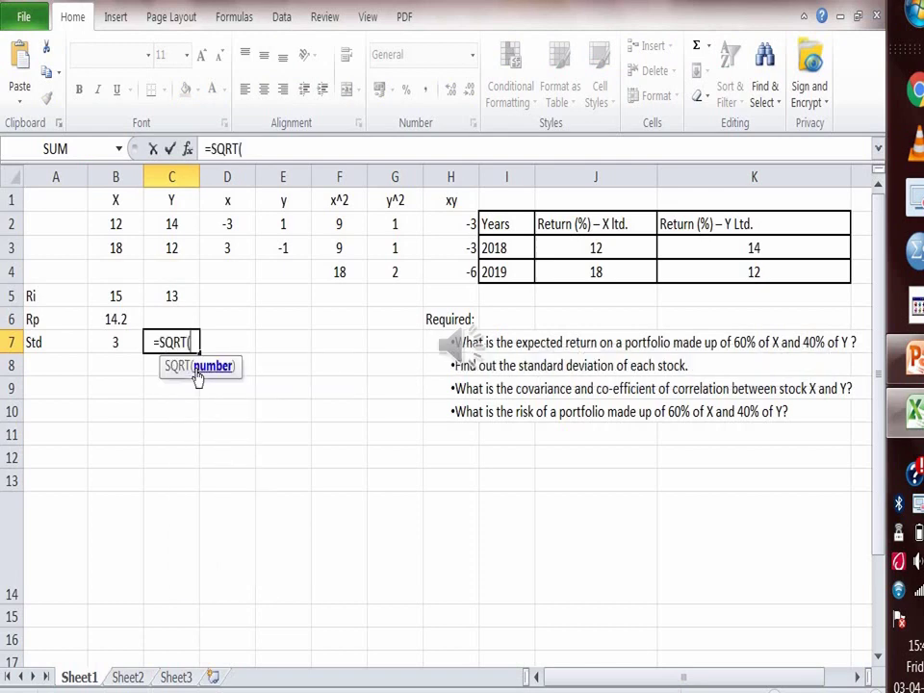
text(9)
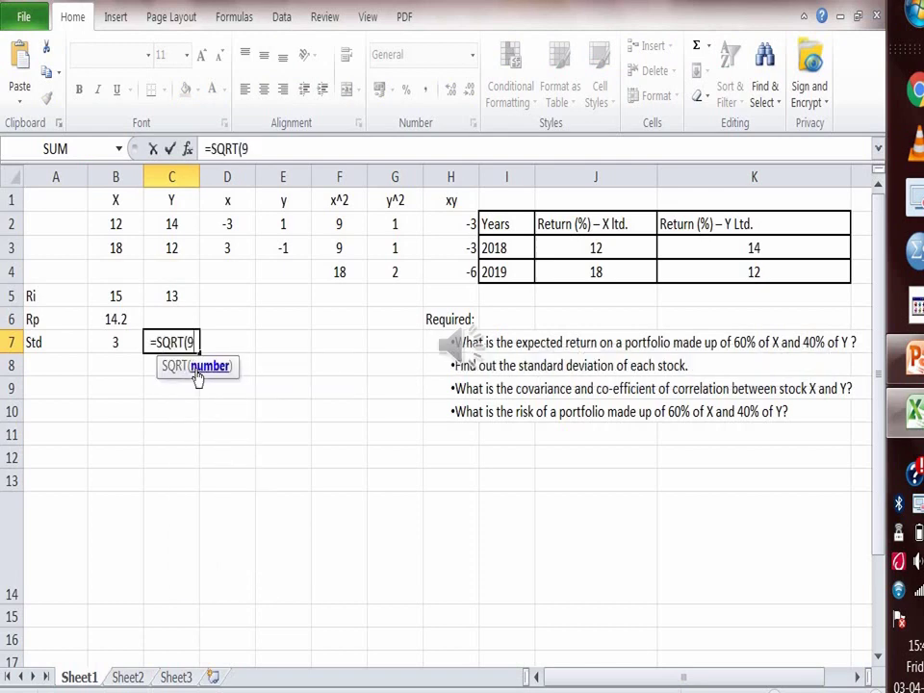
key(BackSpace)
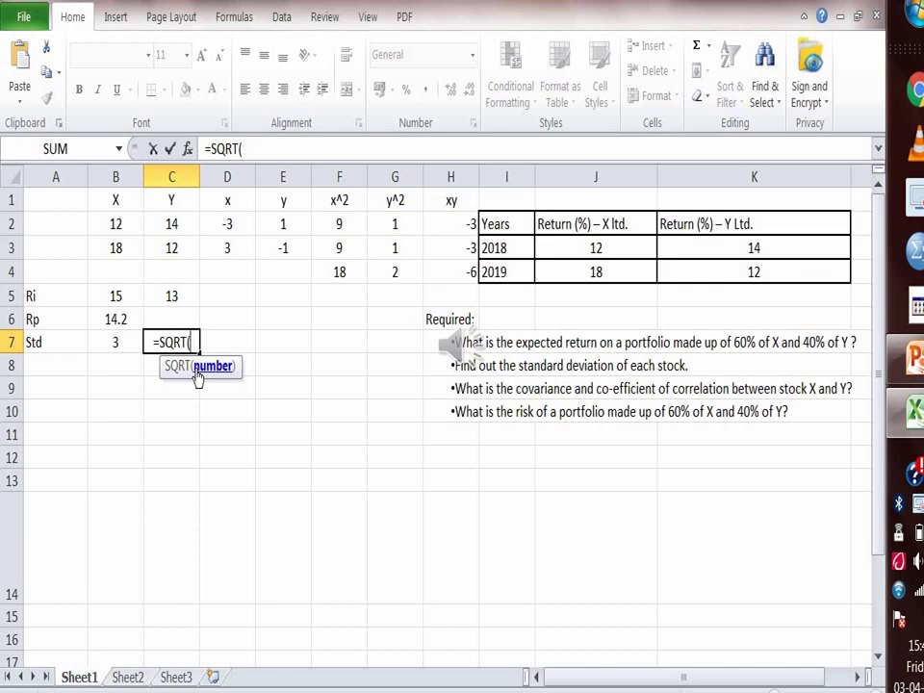
text(()
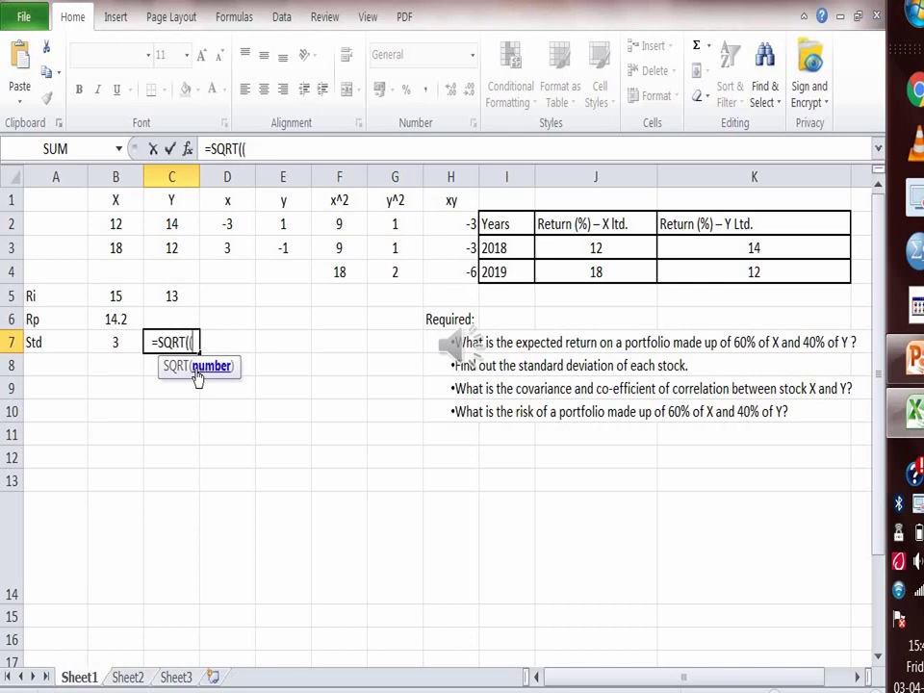
click(384, 276)
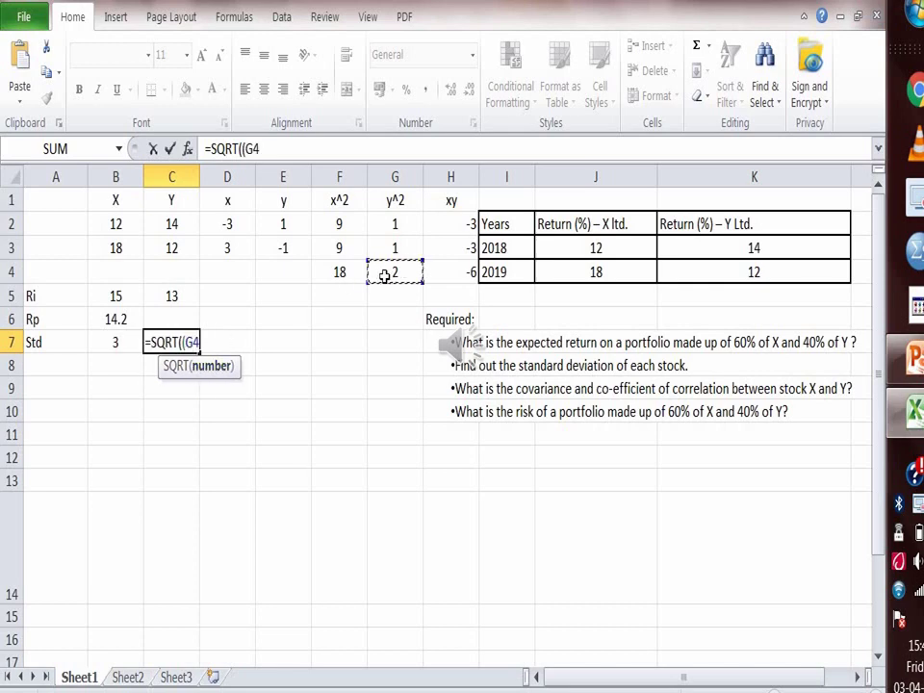
text(/2)
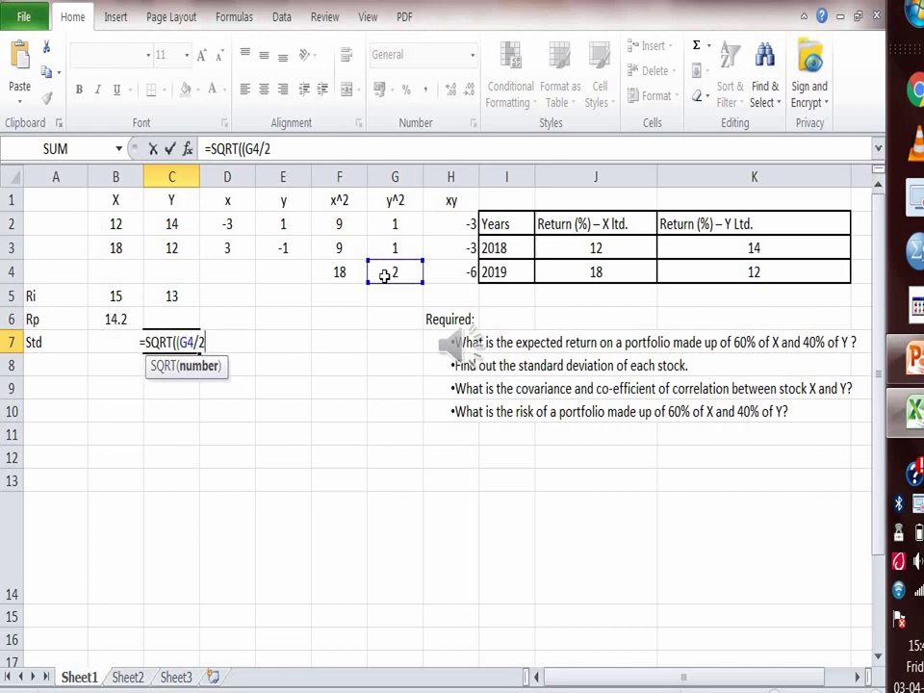
text()))
key(Return)
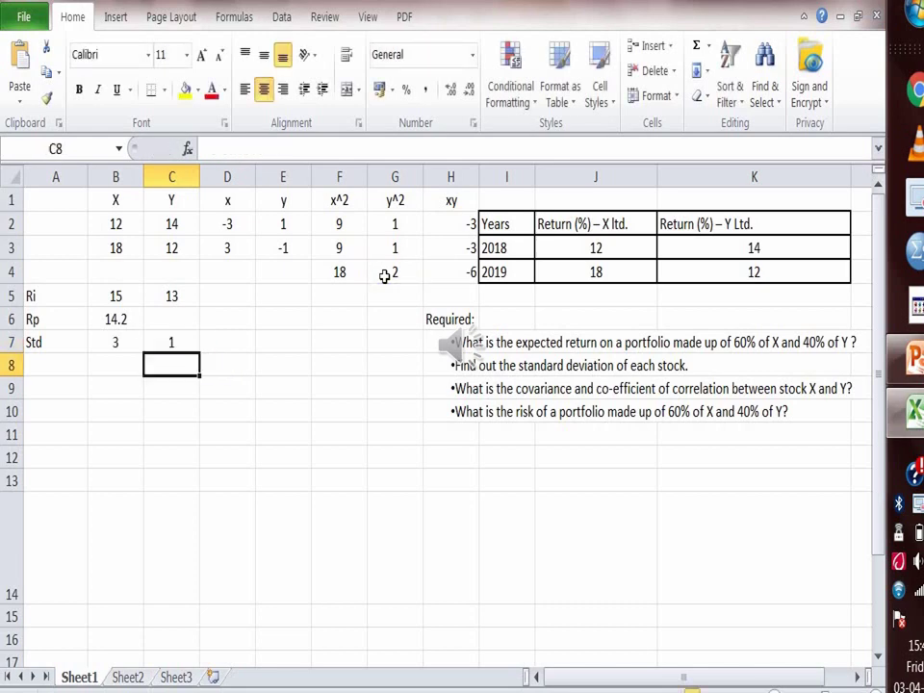
click(70, 373)
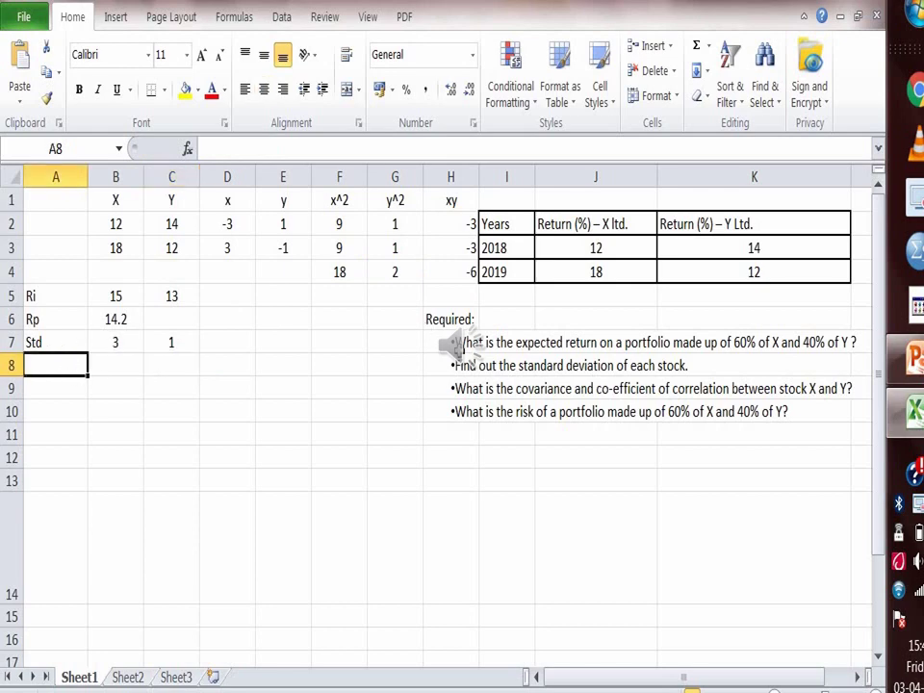
Label A8 'Covariance' and enter =H4/2 in B8, giving -3
text(Co)
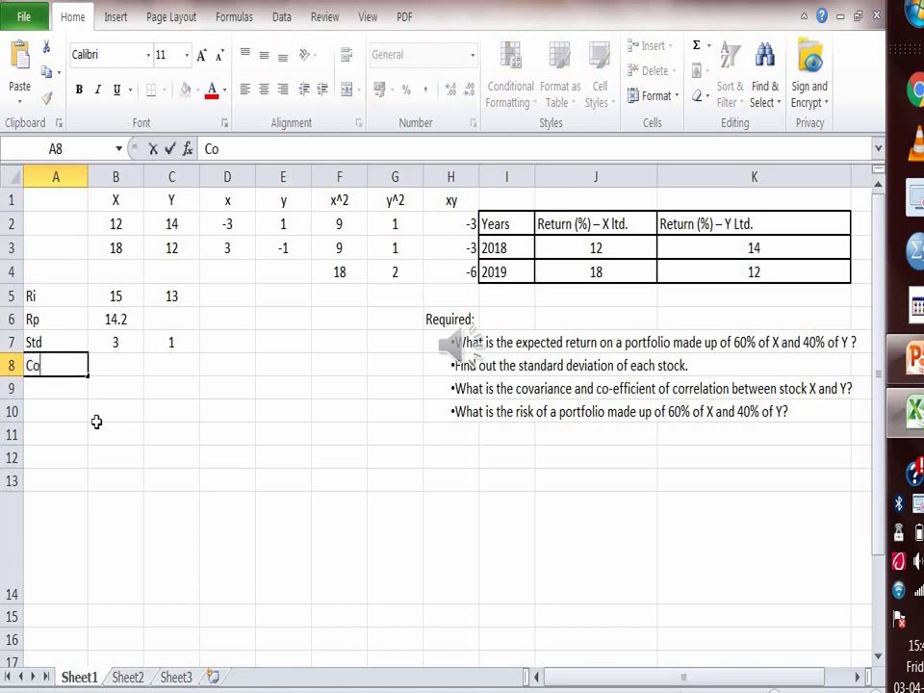
text(variance)
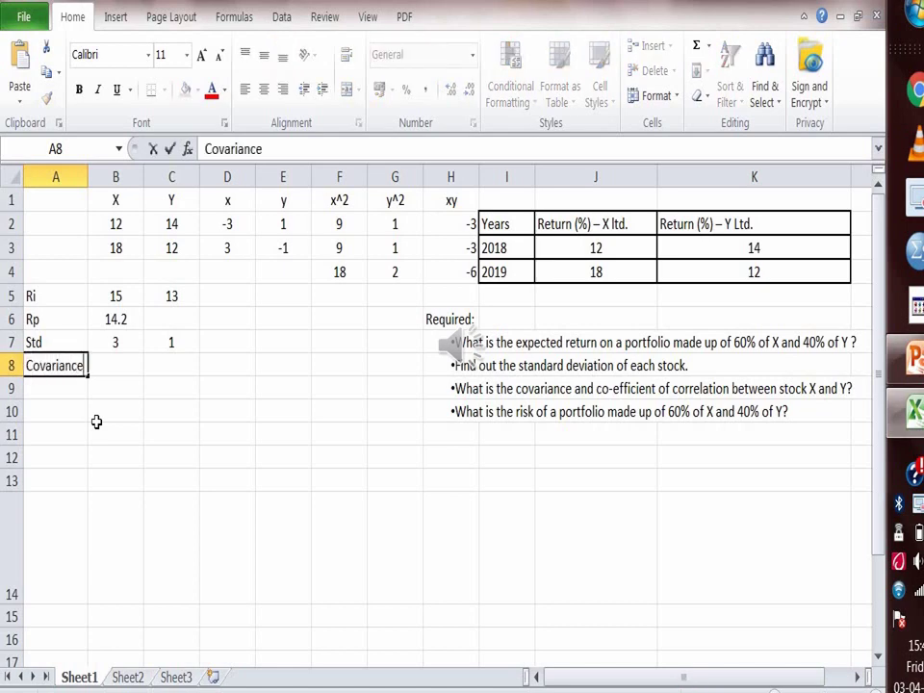
click(123, 365)
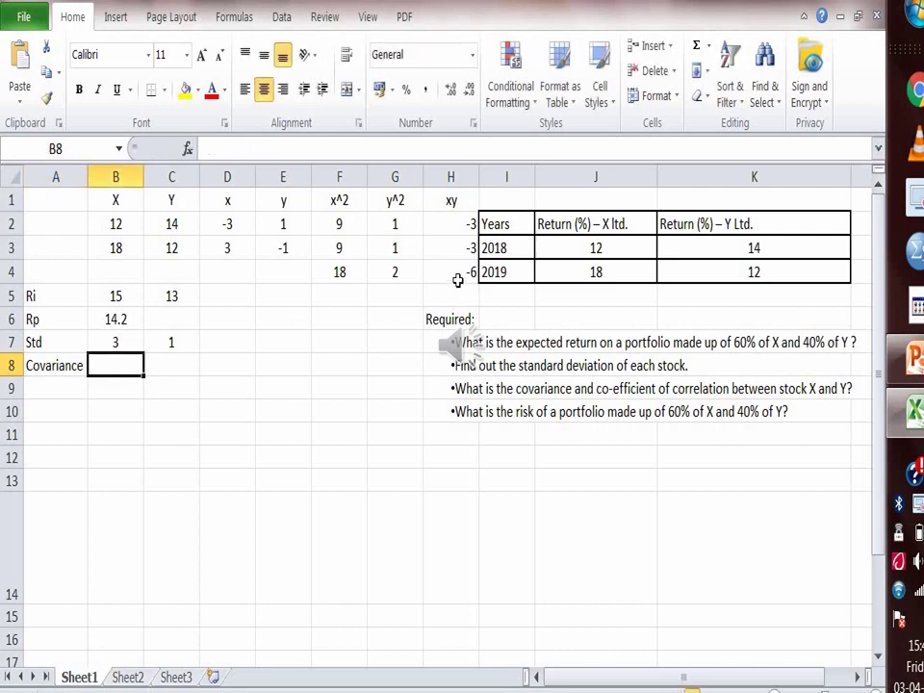
text(=)
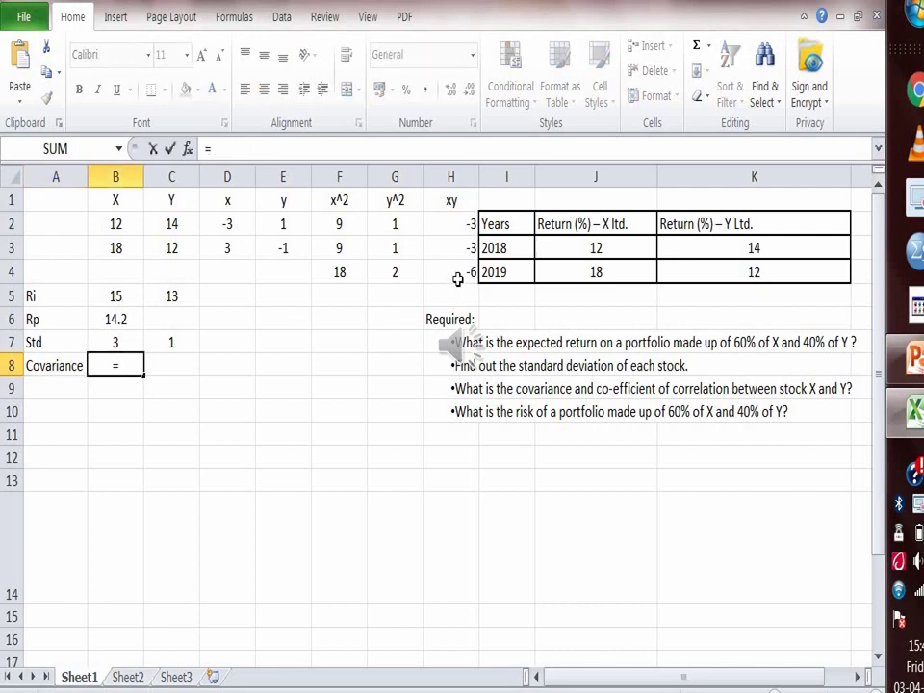
click(458, 267)
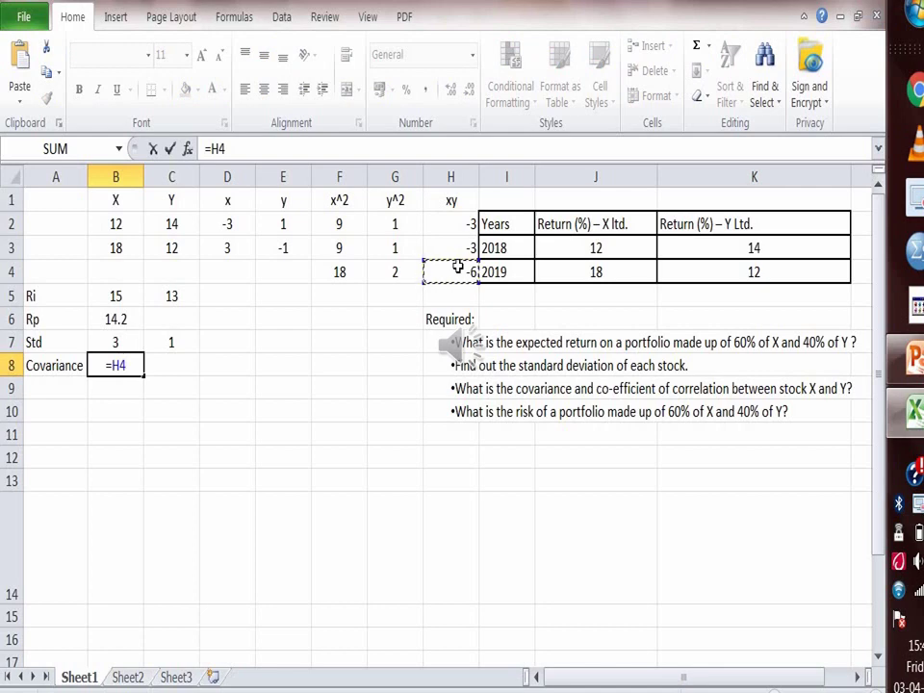
text(/2)
key(Return)
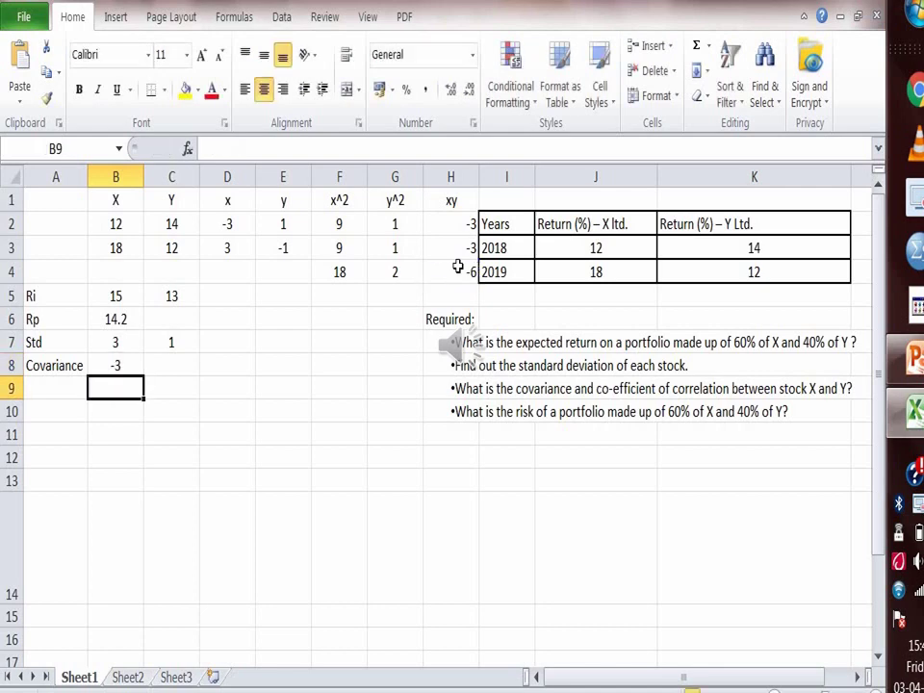
click(75, 400)
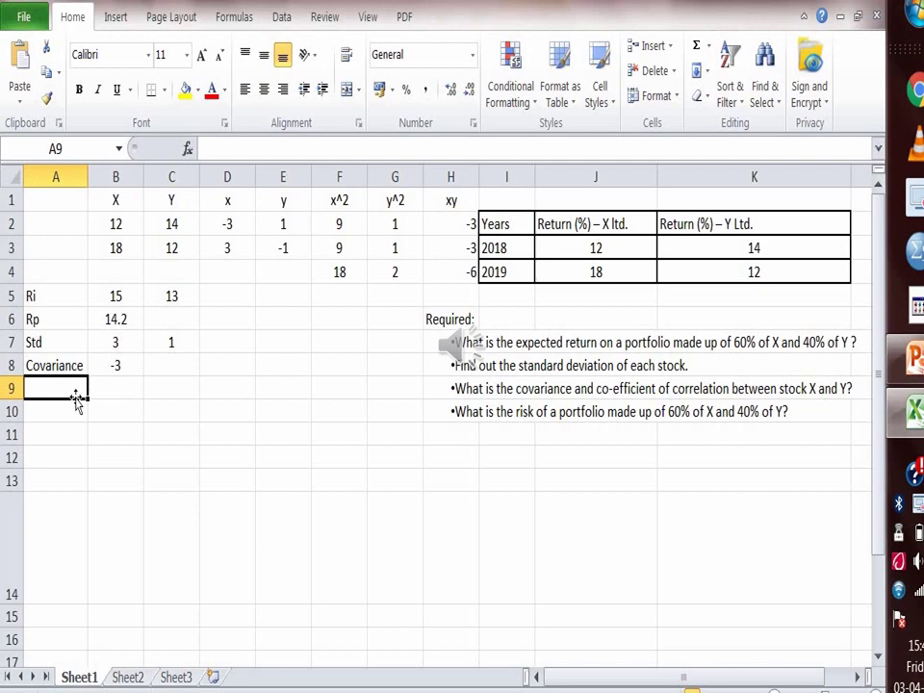
Label A9 'r' and enter =B8/(B7*C7) in B9, giving a correlation of -1
text(r)
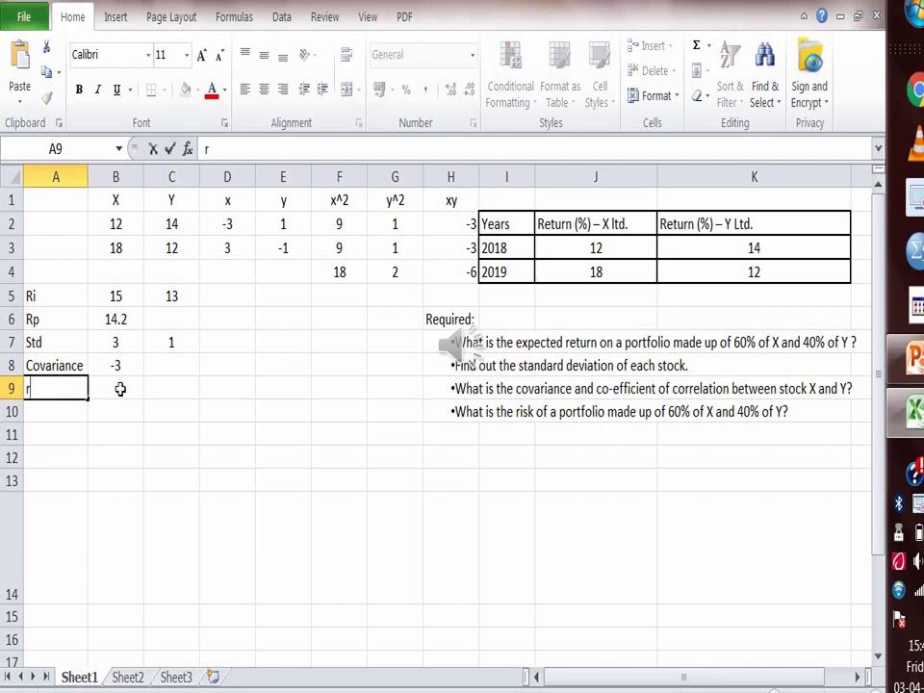
click(120, 389)
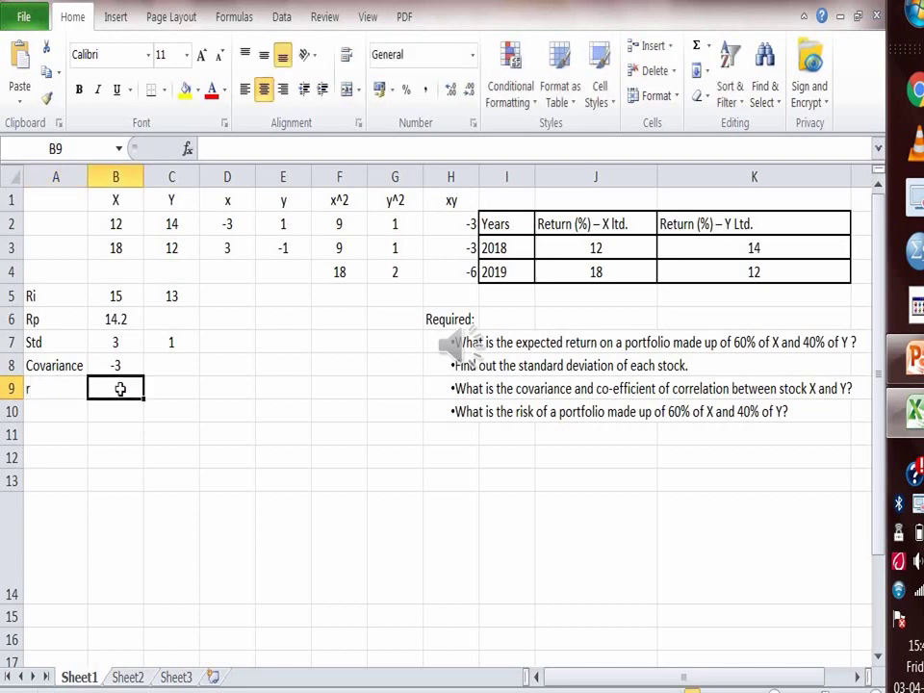
text(=)
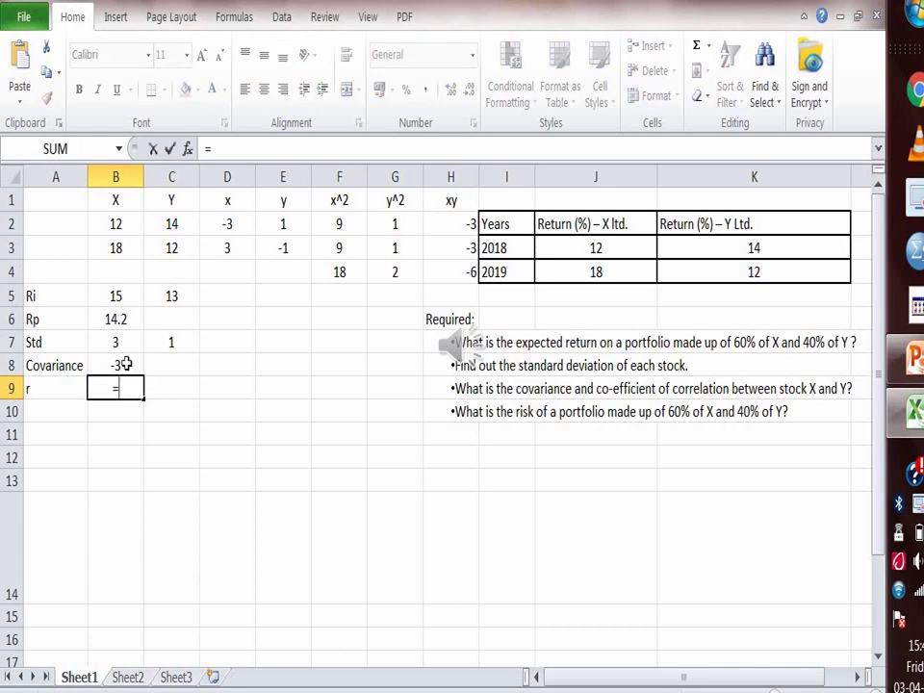
click(125, 364)
text(/)
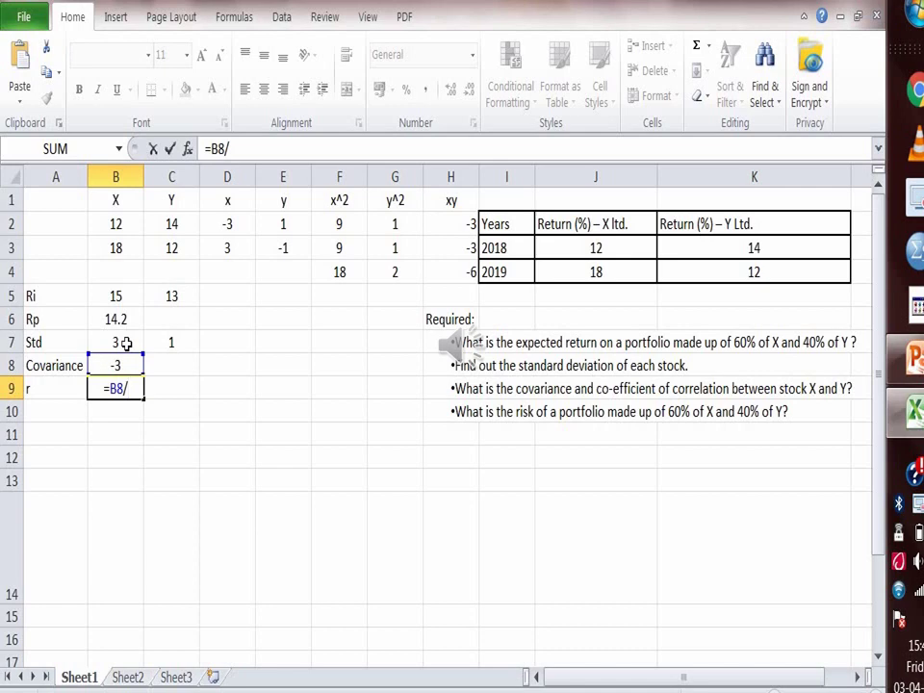
text(()
click(126, 343)
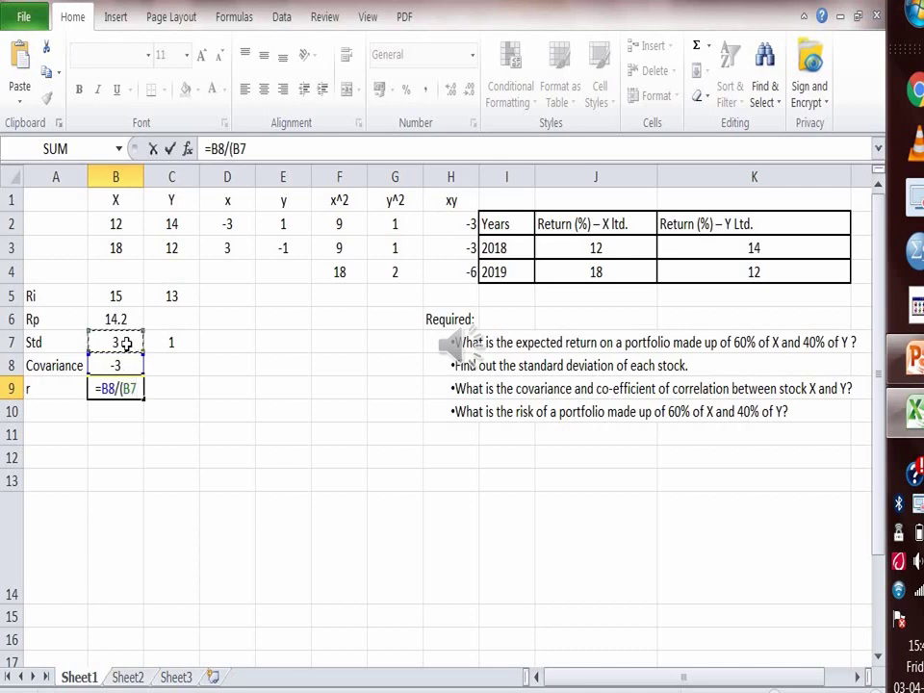
text(*)
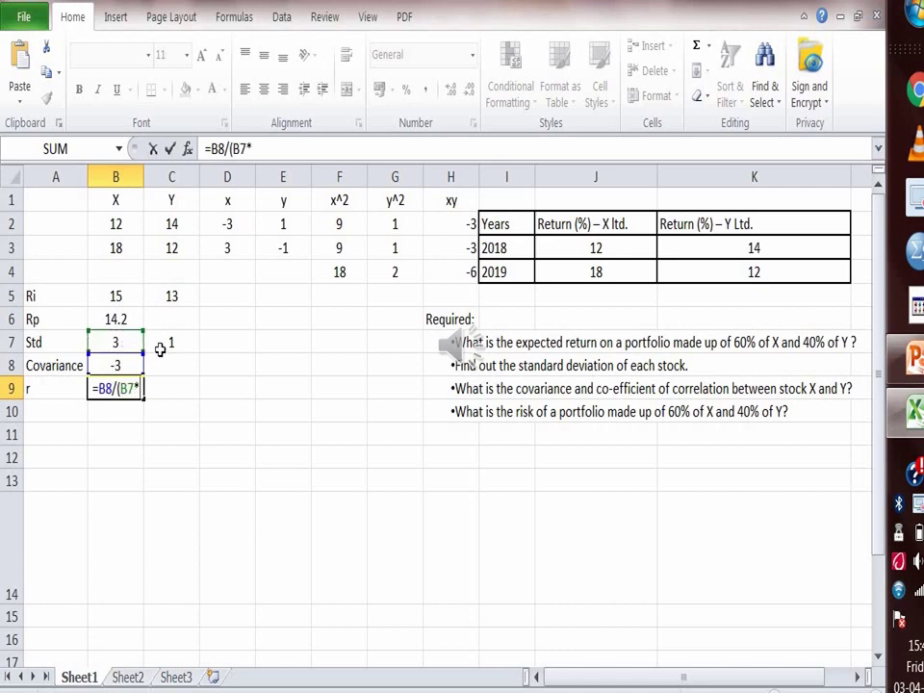
click(164, 347)
text())
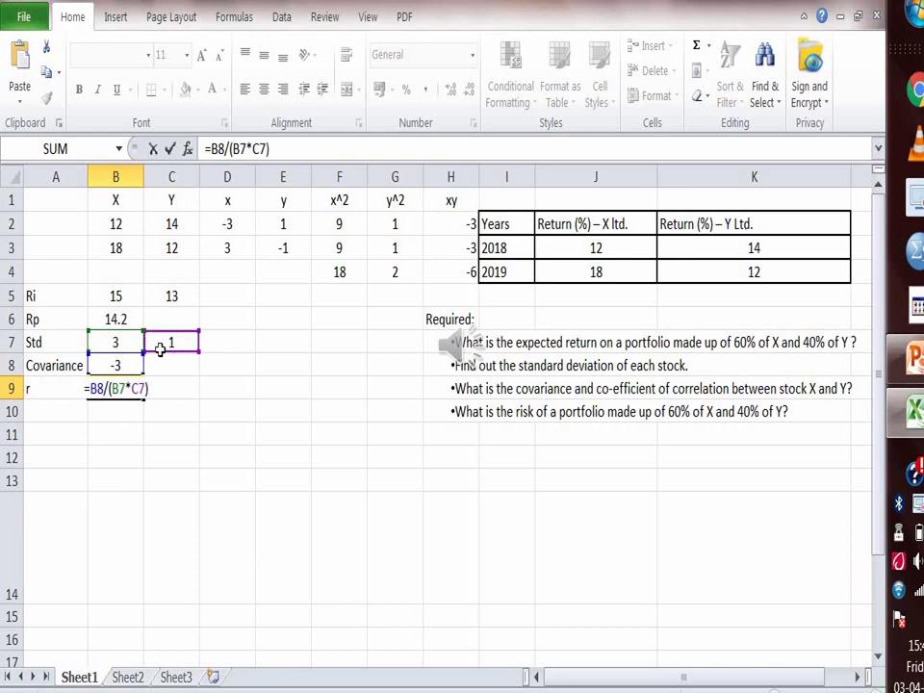
key(Return)
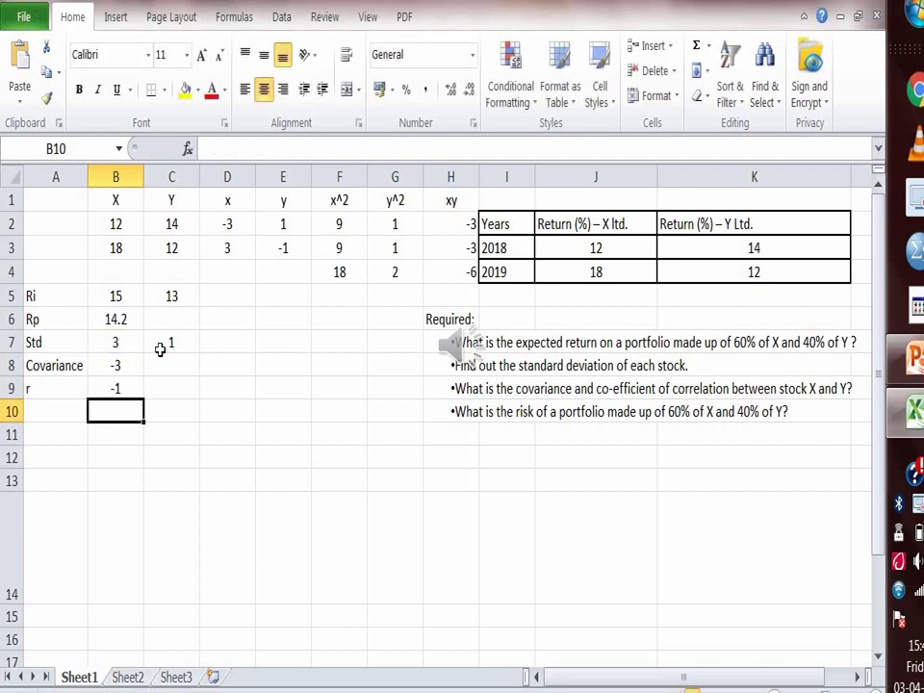
click(46, 413)
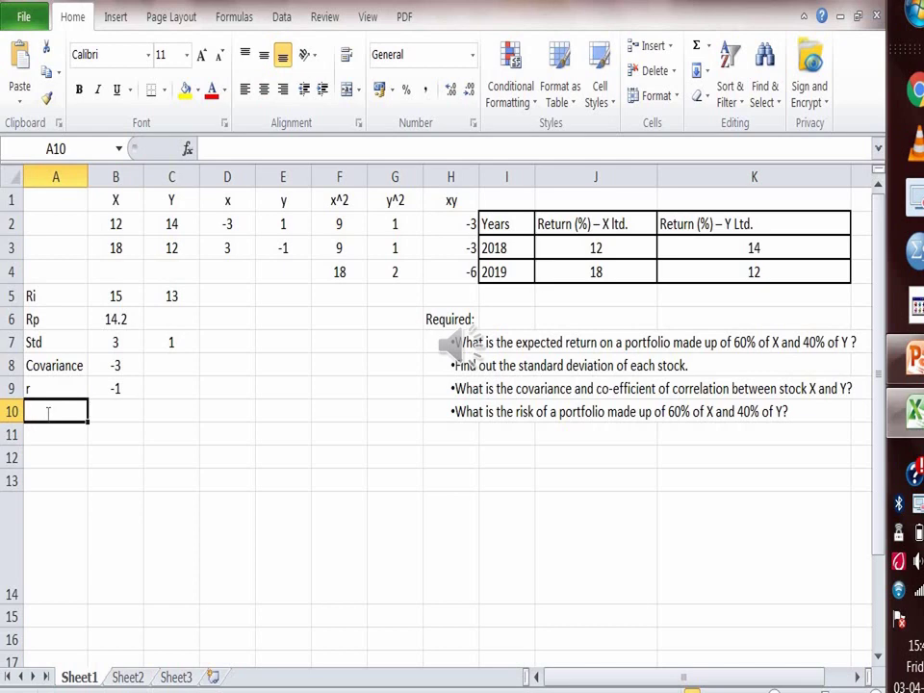
Label A10 'Std P' and begin B10's formula as =SQRT((0.36*9)+(
text(Std P)
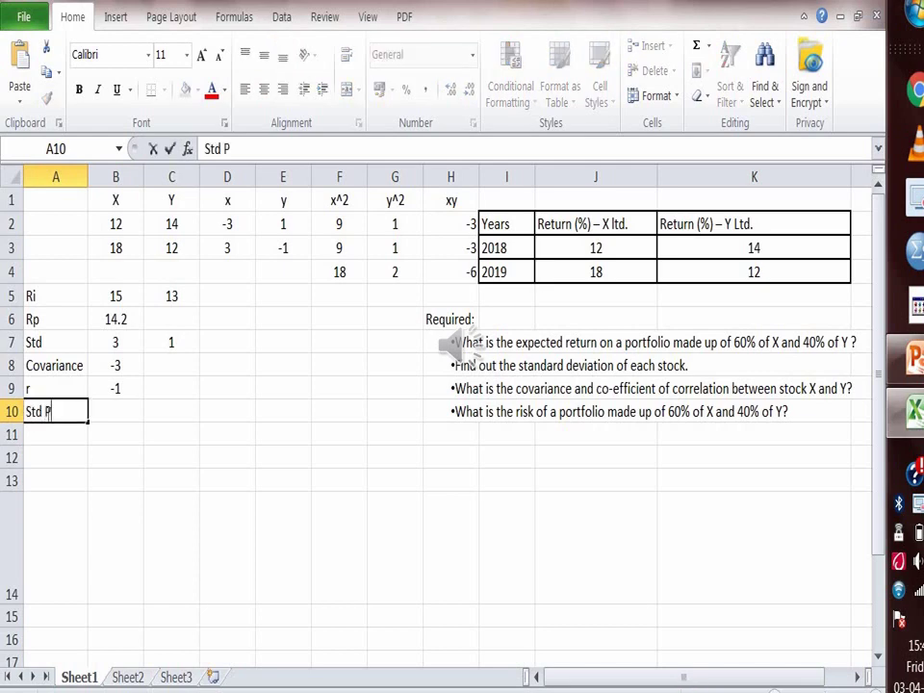
key(Tab)
text(=sq)
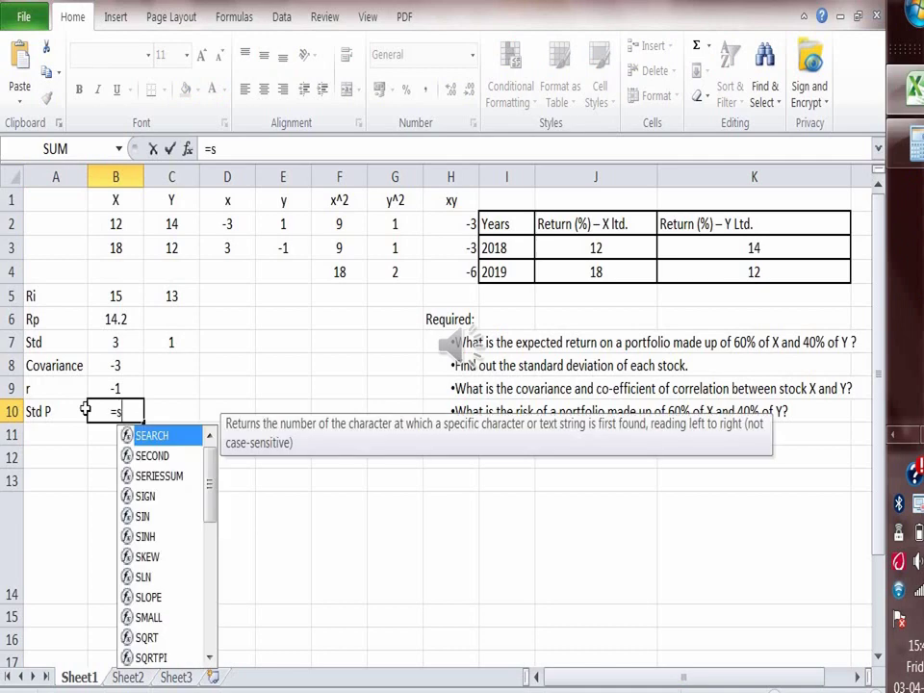
double_click(144, 436)
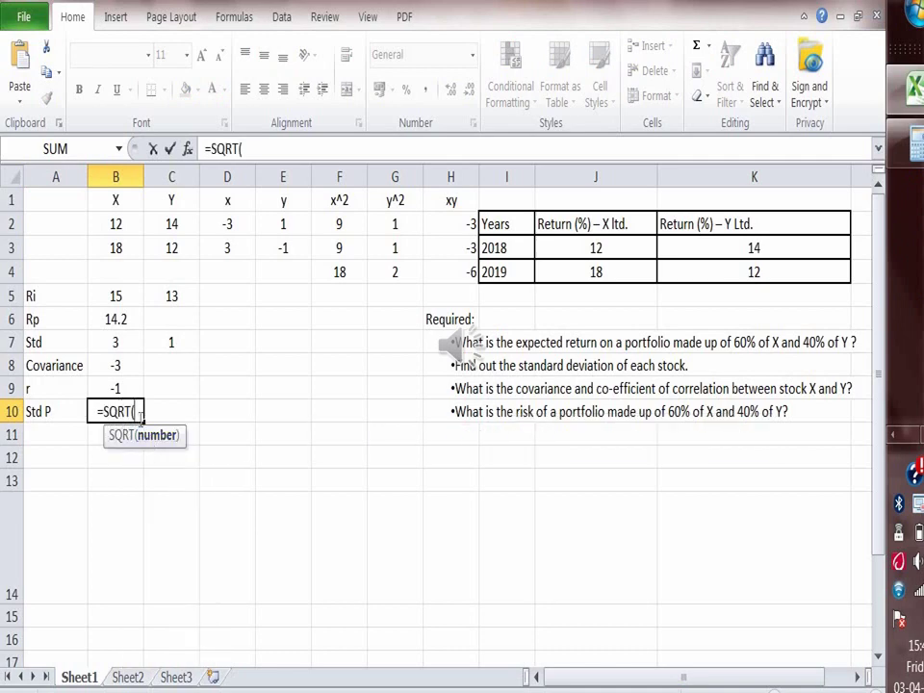
text(()
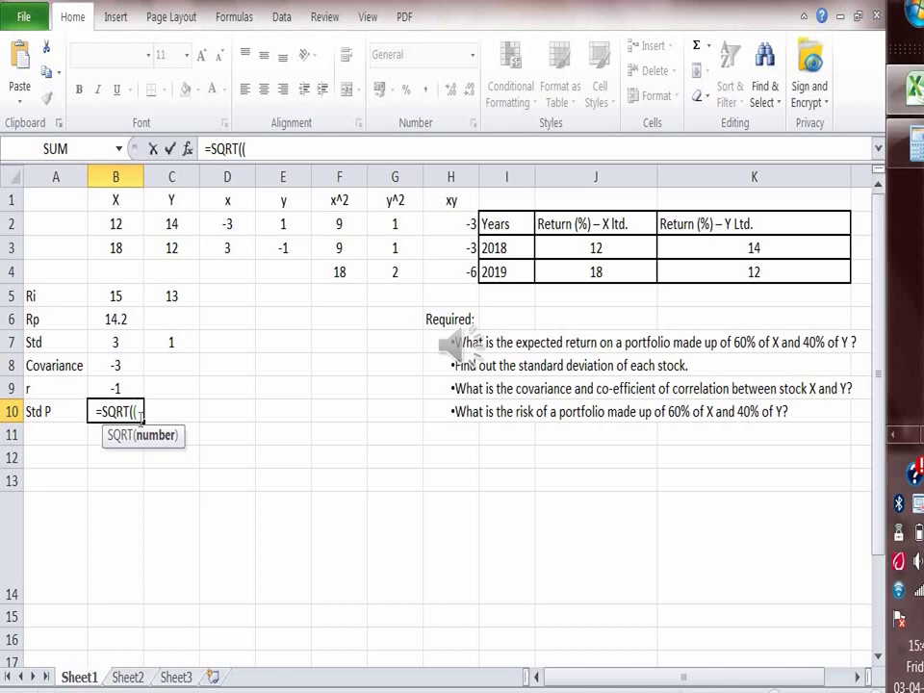
text(0.3)
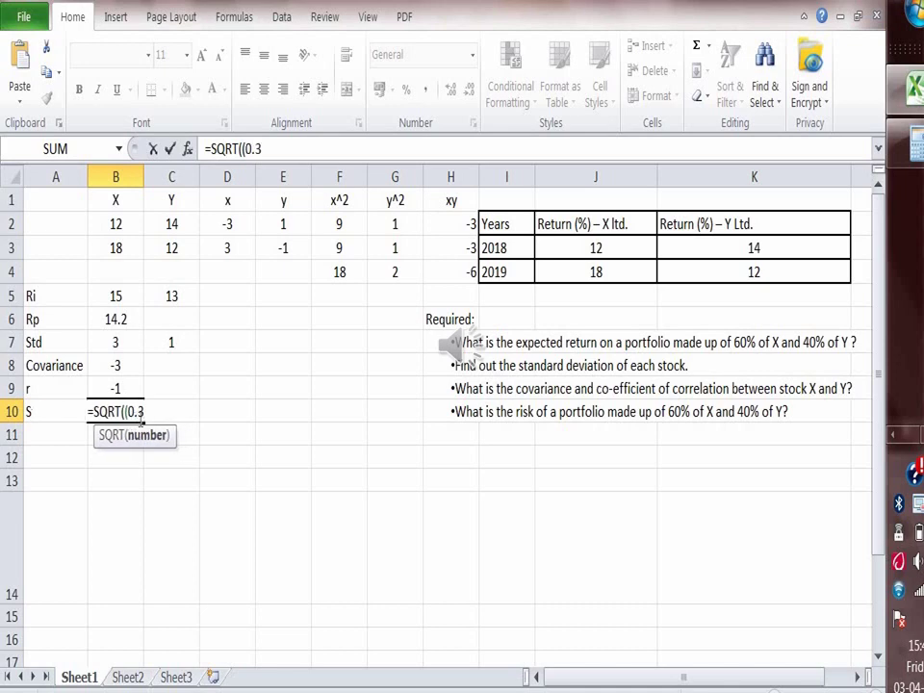
text(6)
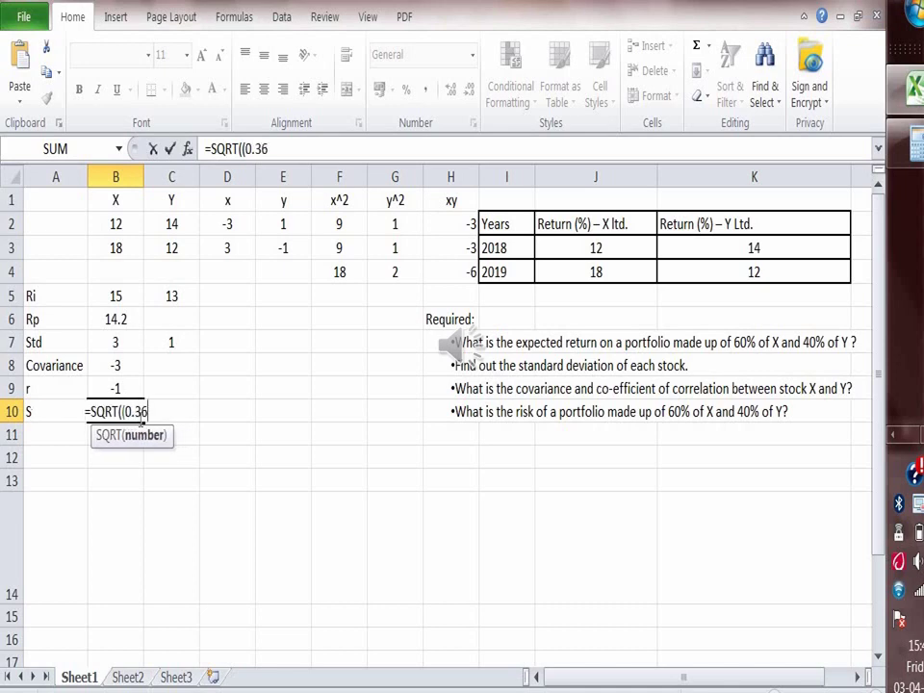
text(*)
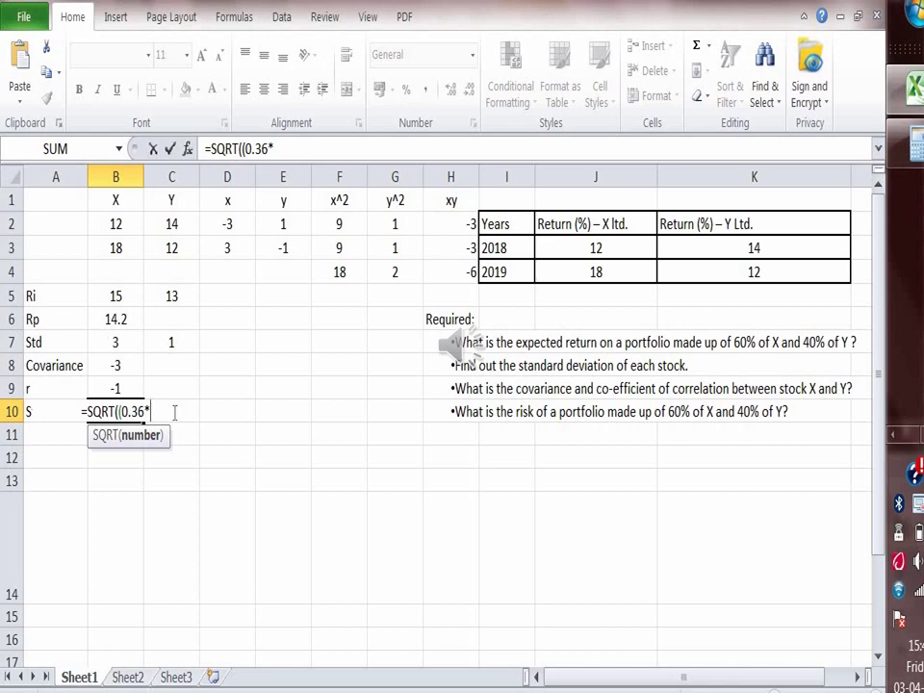
text(9)
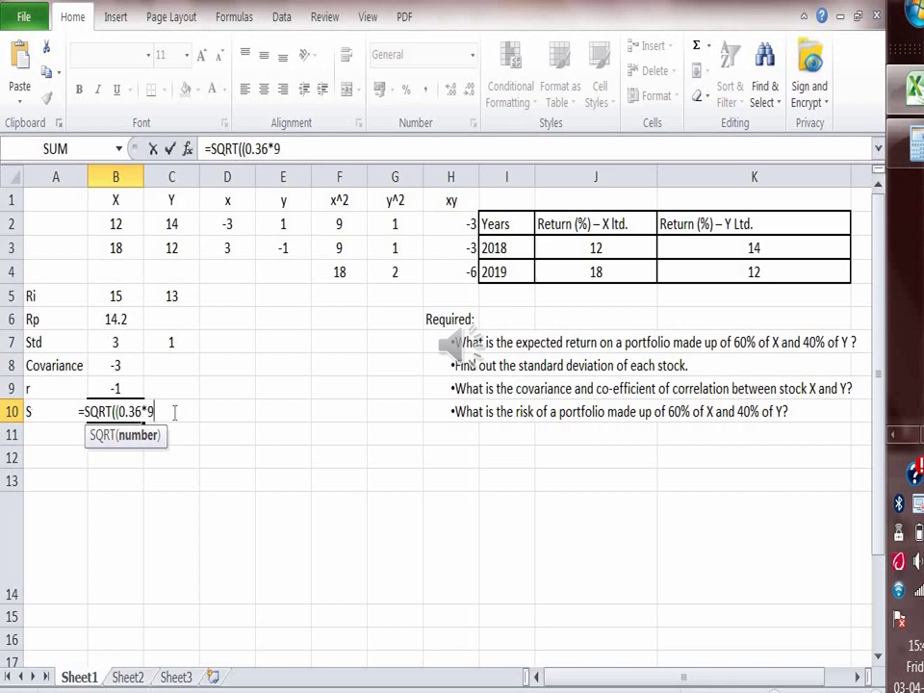
text()+)
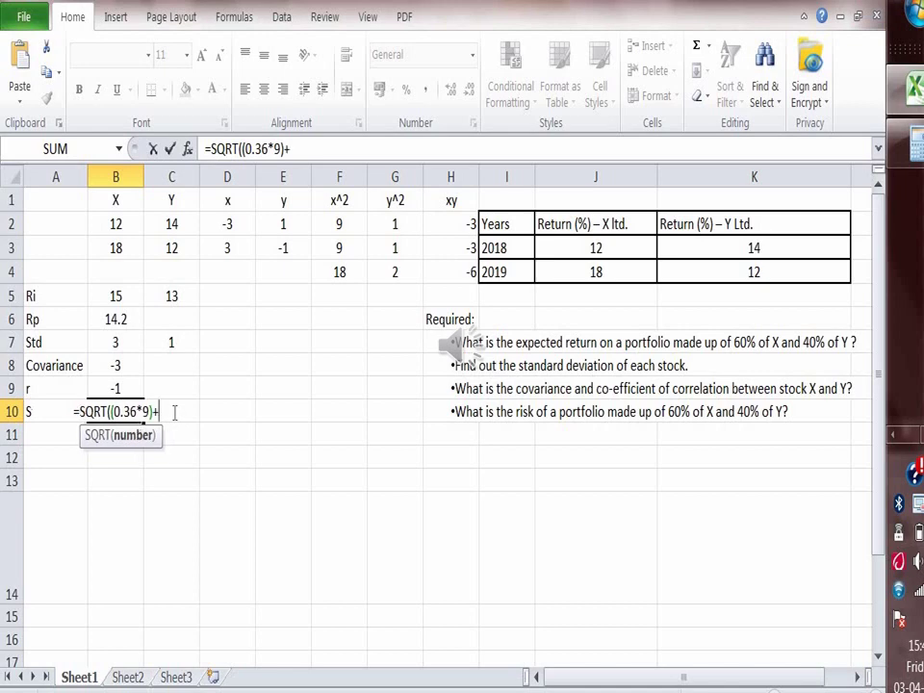
text(()
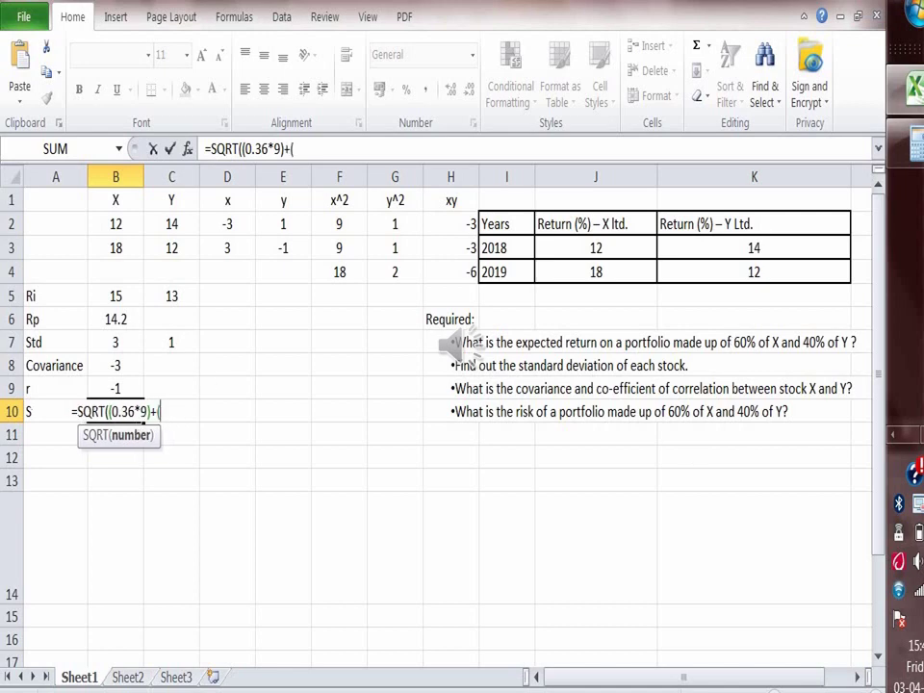
click(921, 159)
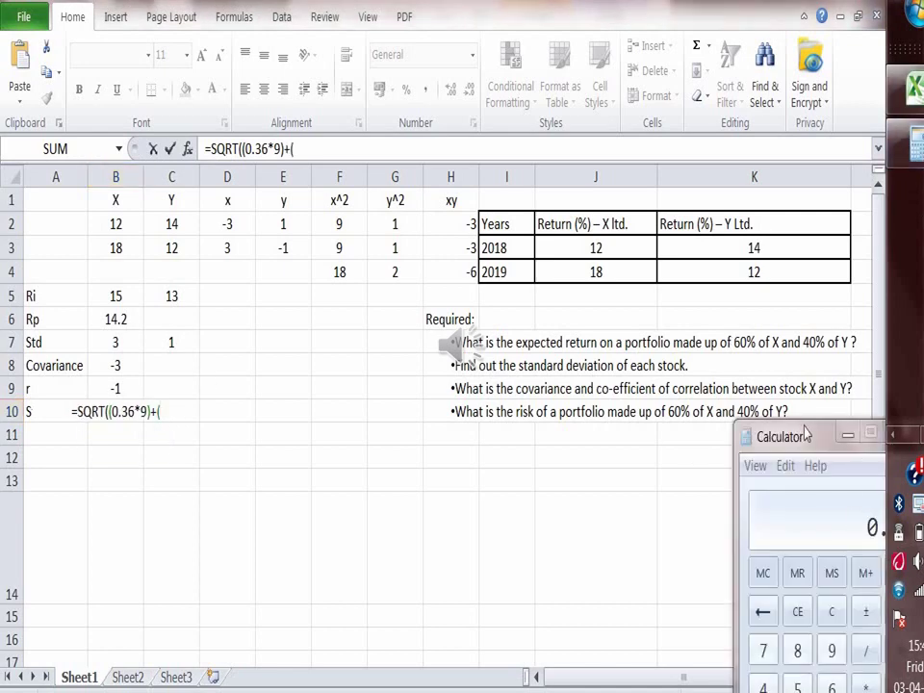
drag(800, 438, 664, 378)
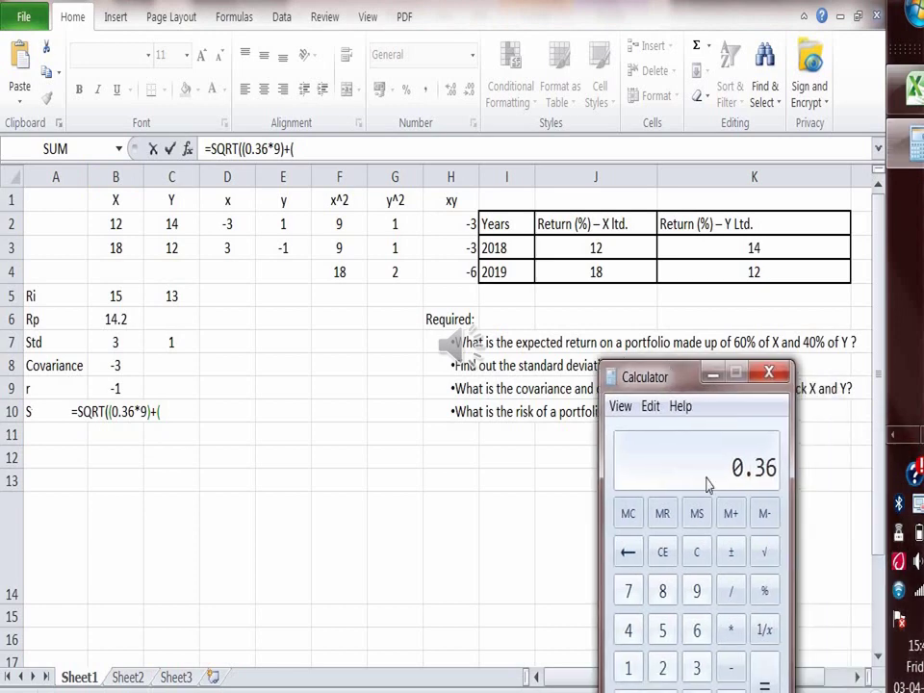
click(698, 555)
text(.4 )
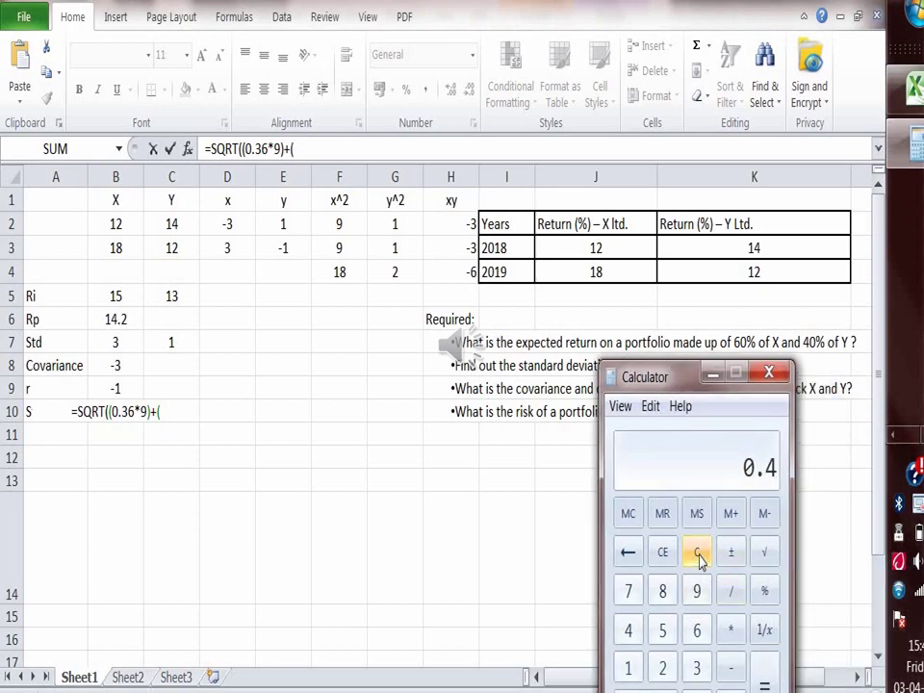
text(* )
text(0.4)
key(Return)
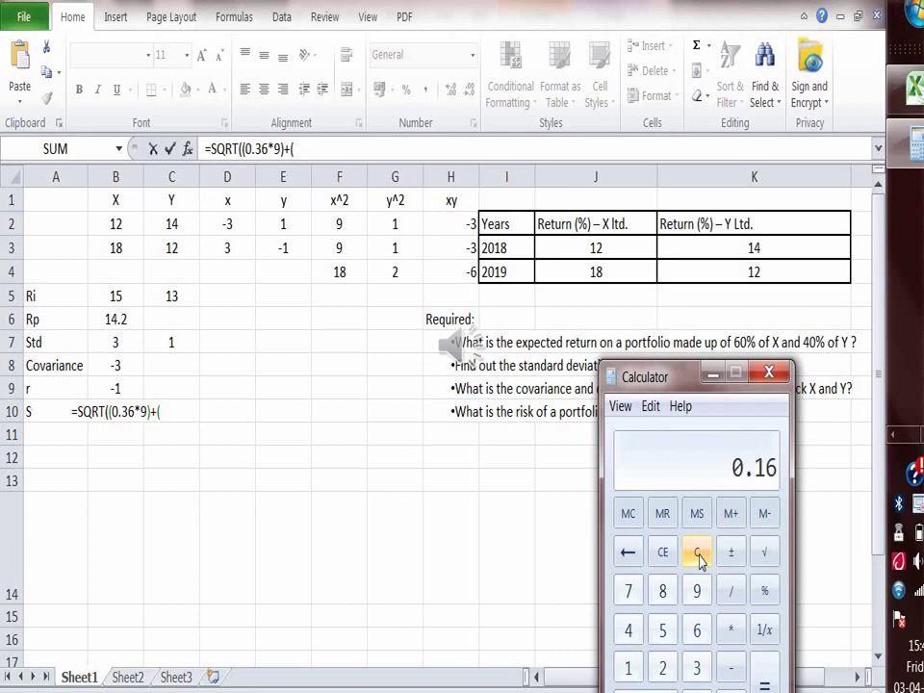
click(771, 373)
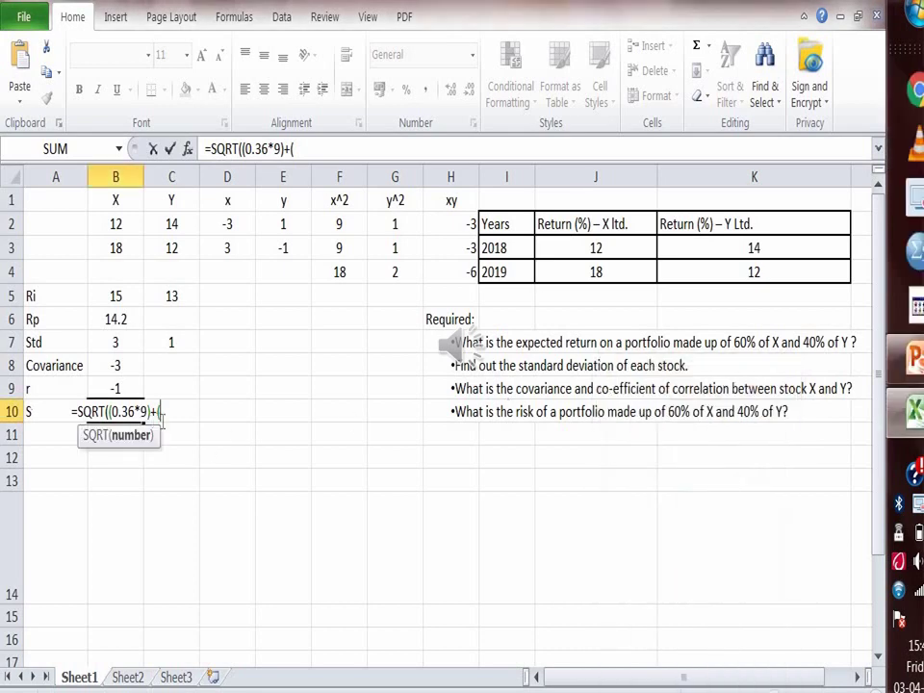
Complete B10 as =SQRT((0.36*9)+(0.16*1)+2*0.6*0.4*(-3)), accepting Excel's correction, so Std P shows 1.4
text(0.16)
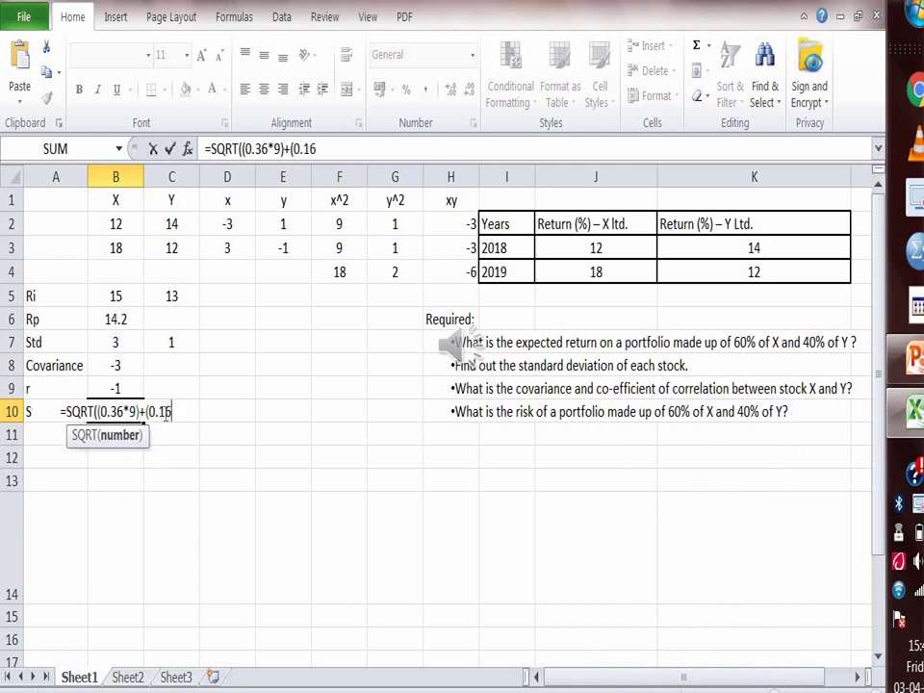
text(*)
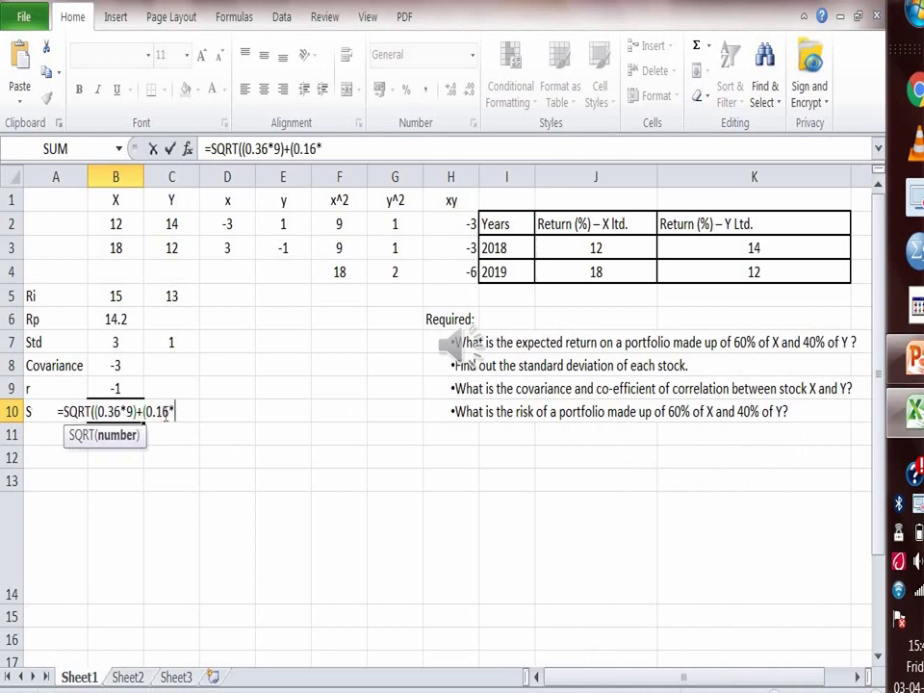
text(1))
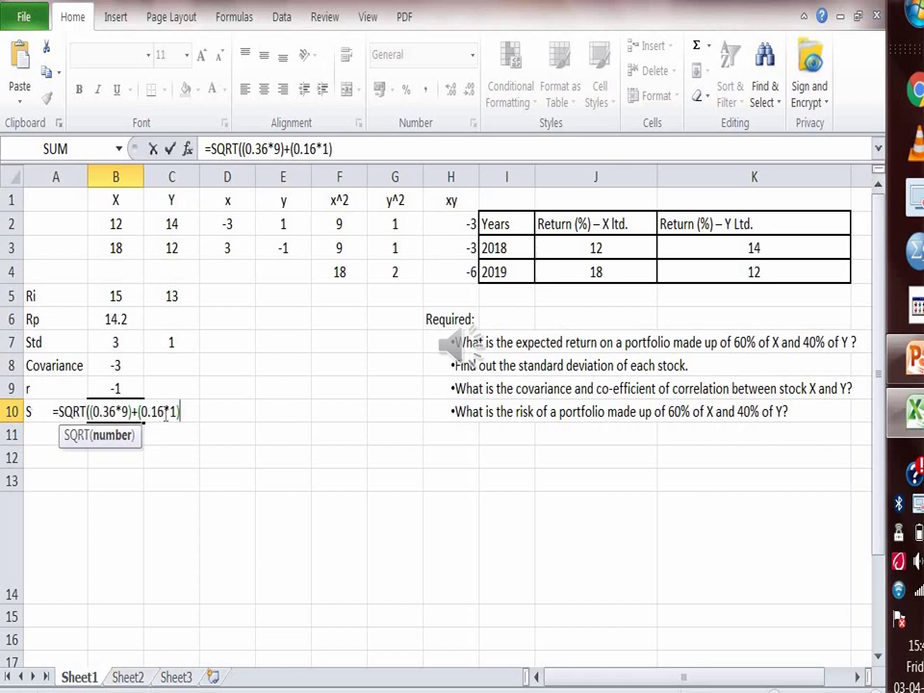
text(+)
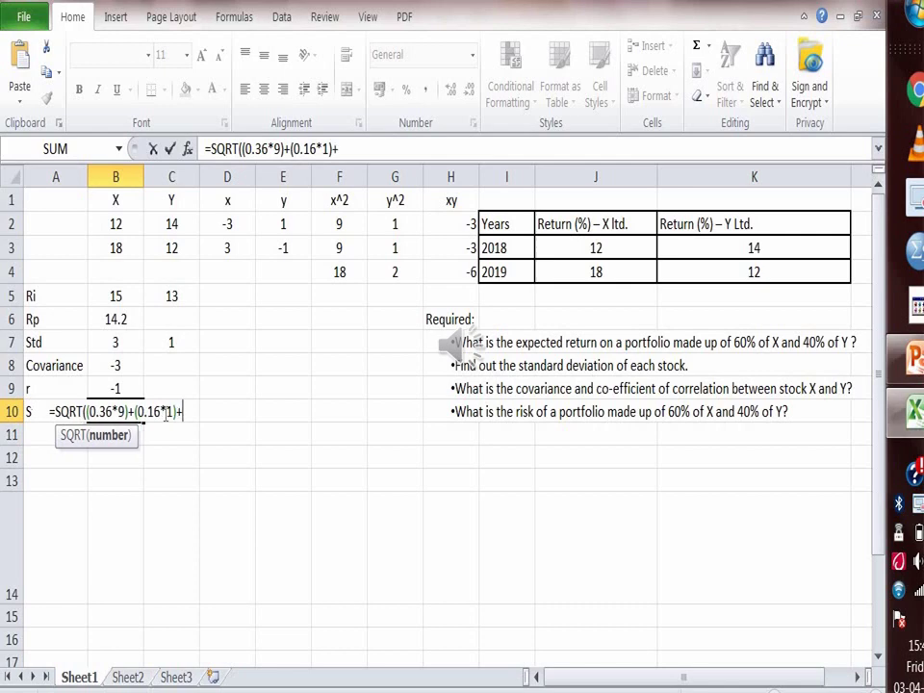
text(2)
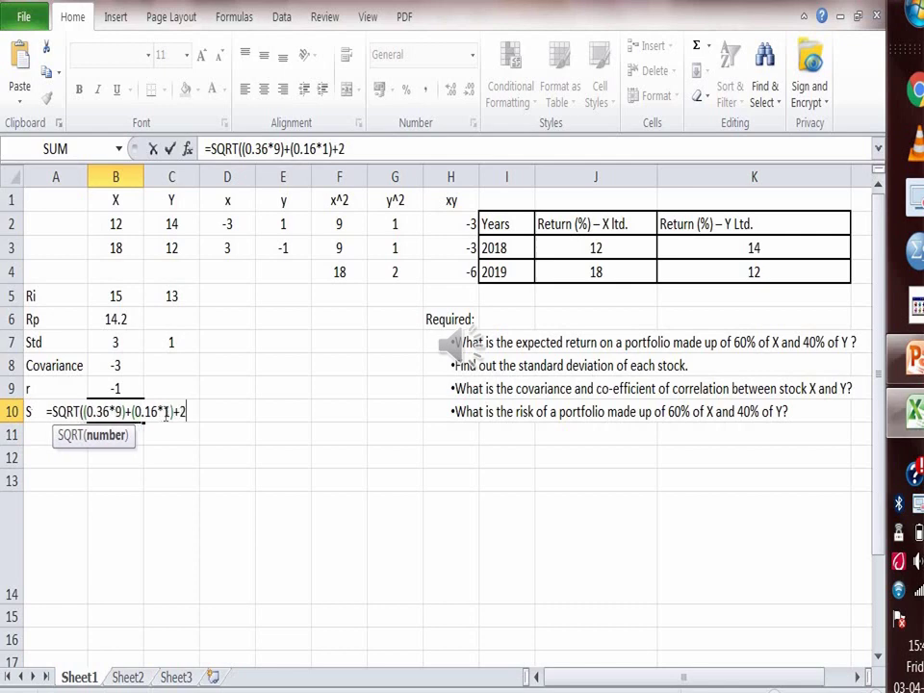
text(*0.6)
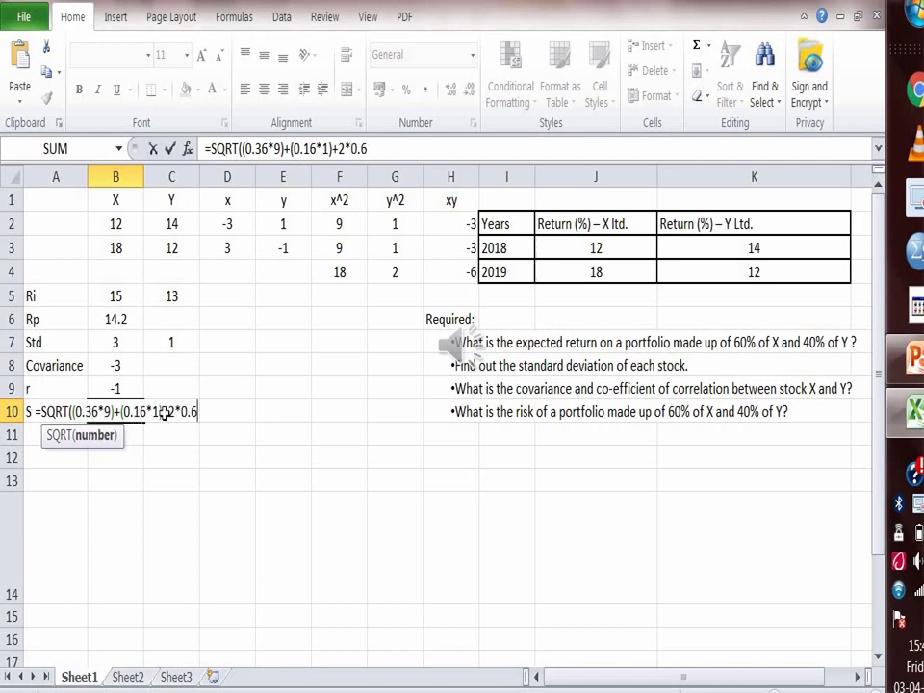
text(*0.4)
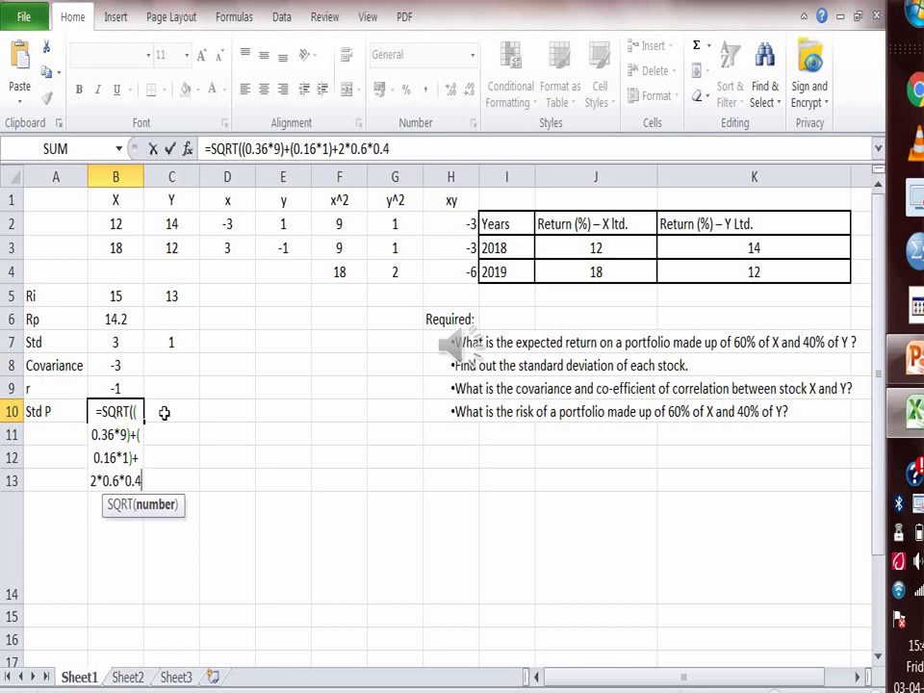
text(()
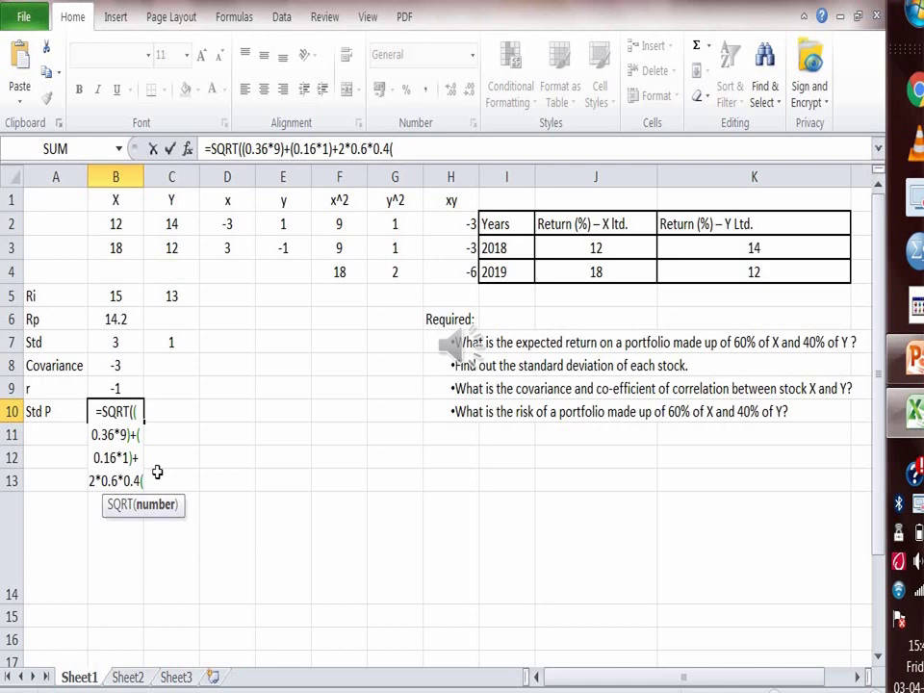
text(3)
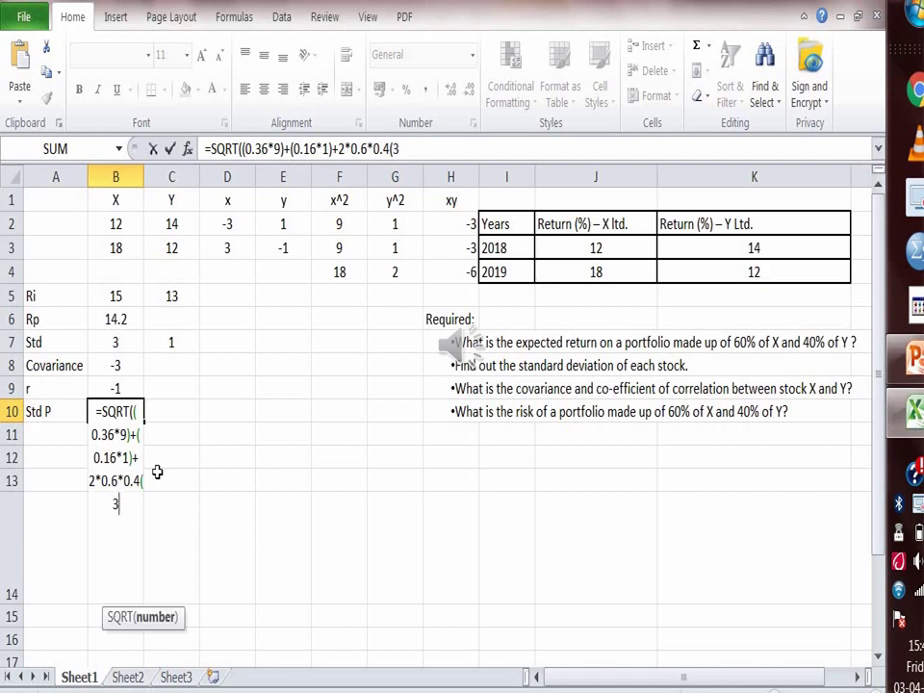
key(BackSpace)
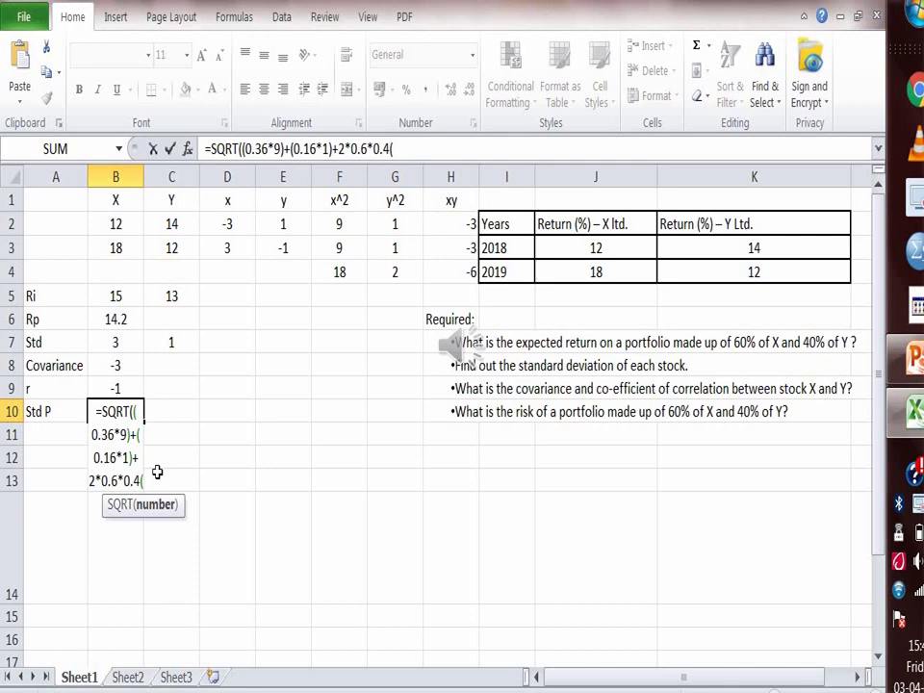
text(-3)
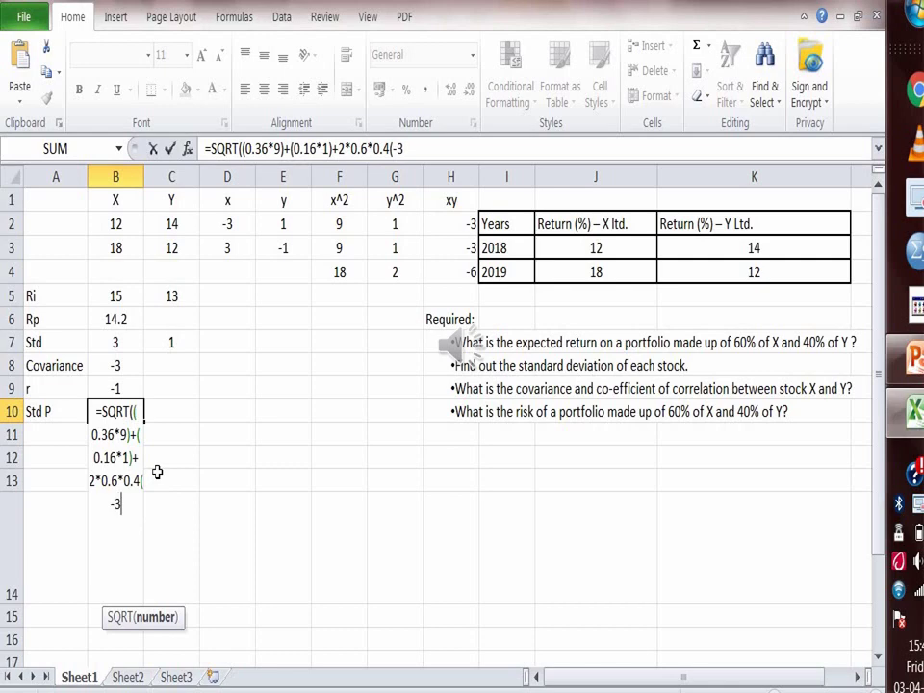
text())
key(Return)
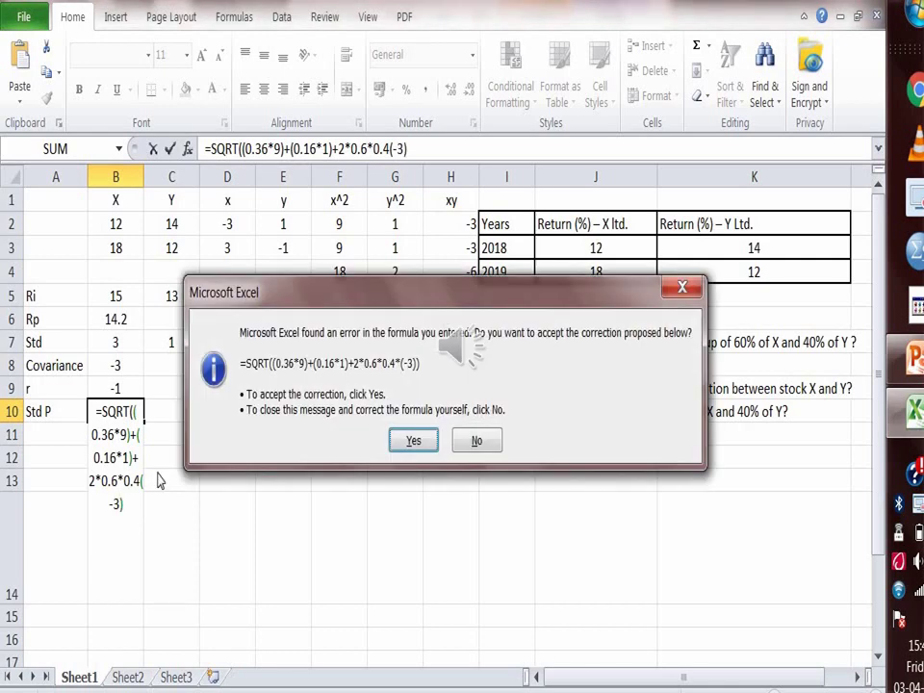
click(417, 445)
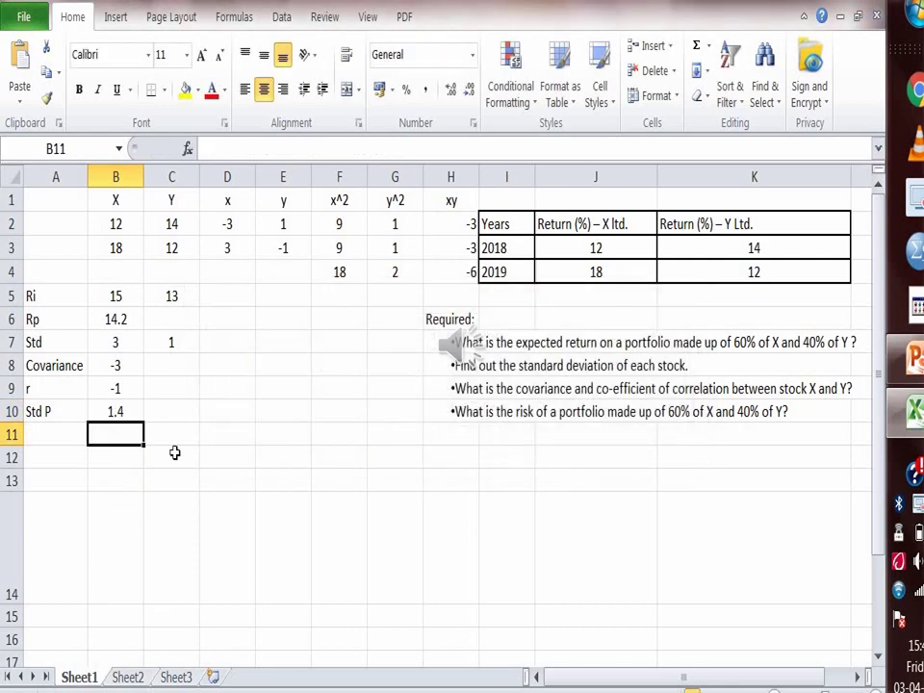
click(115, 411)
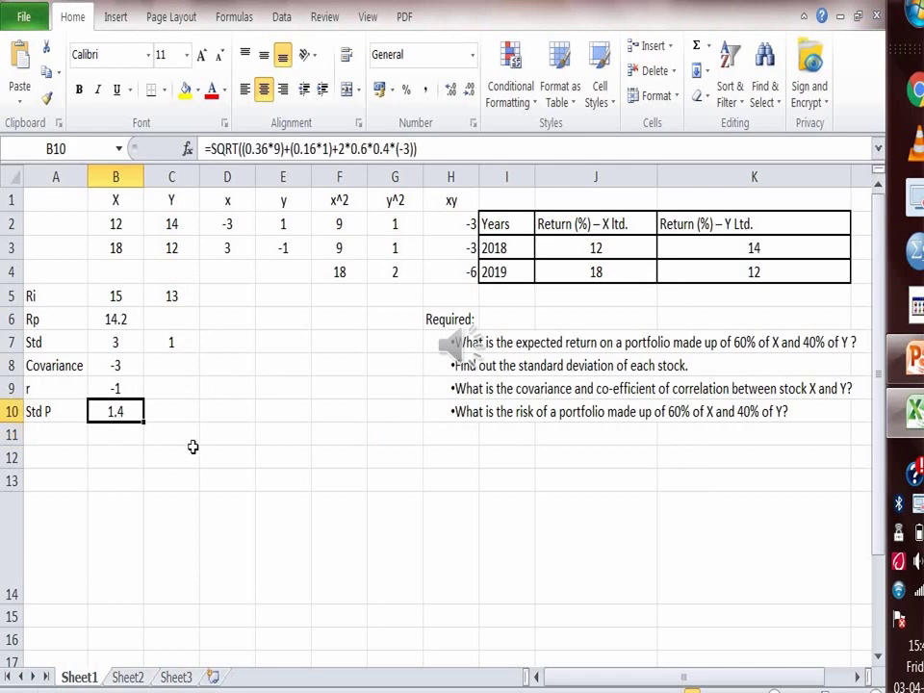